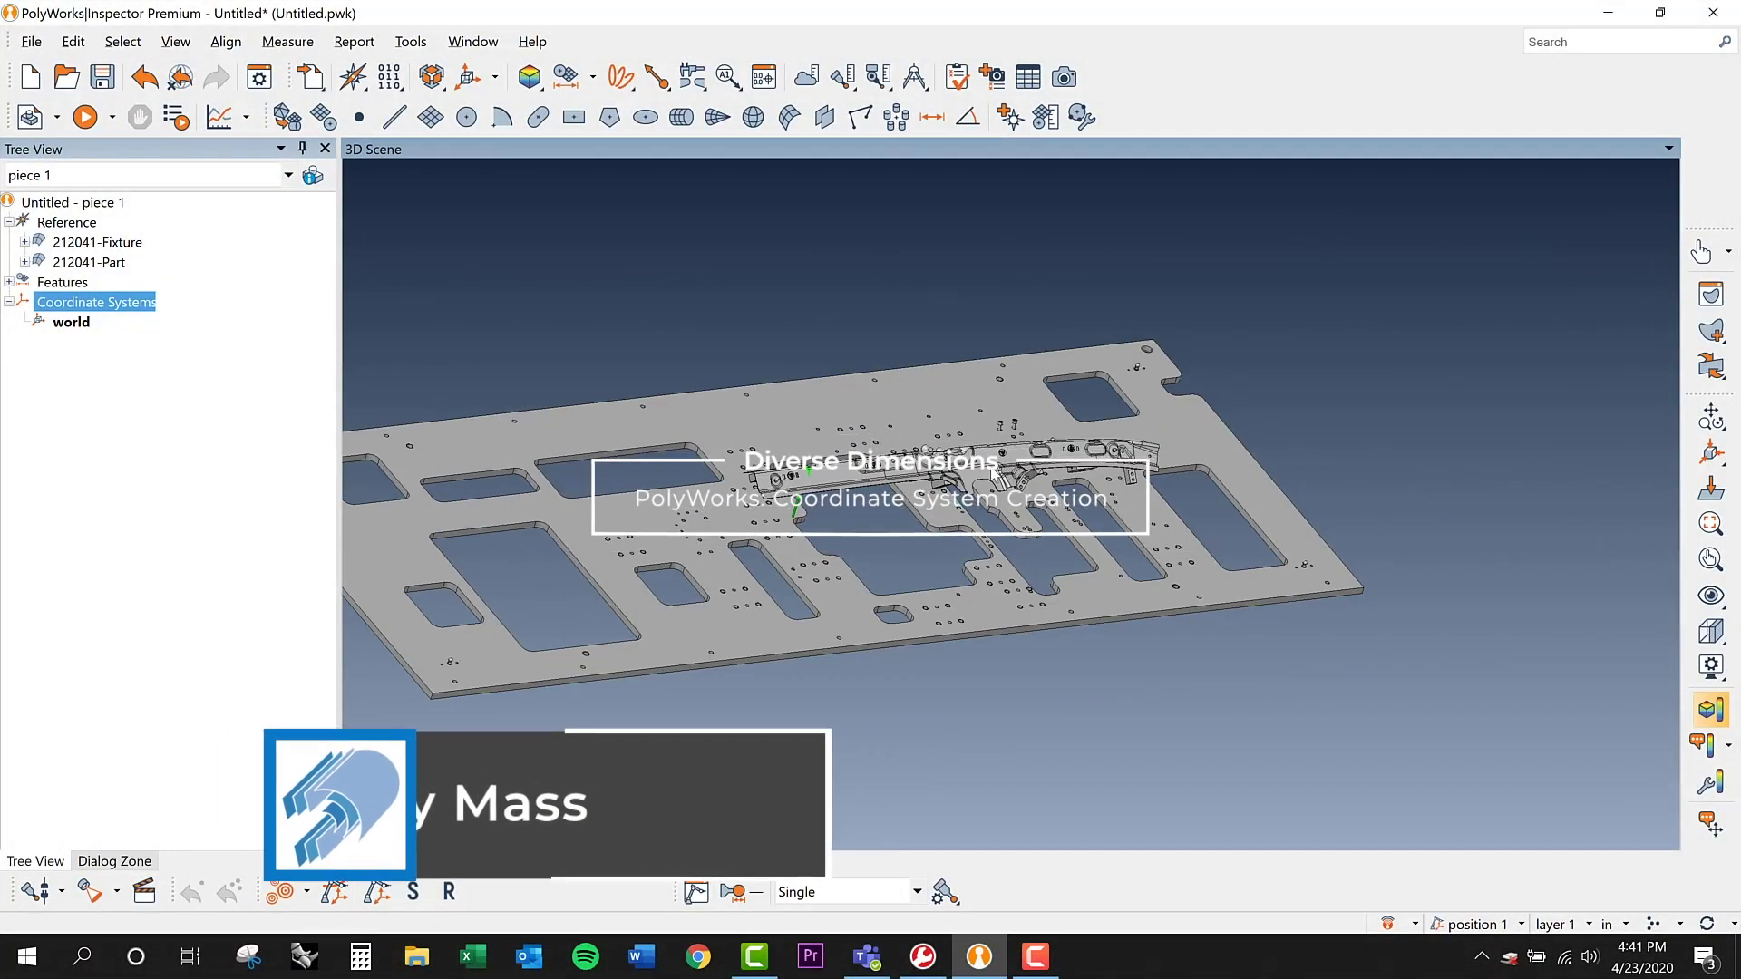
# - Examine the part and fixture plate from several angles, including how they sit relative to the world coordinate axes
pyautogui.moveTo(988, 501); pyautogui.dragTo(943, 491)
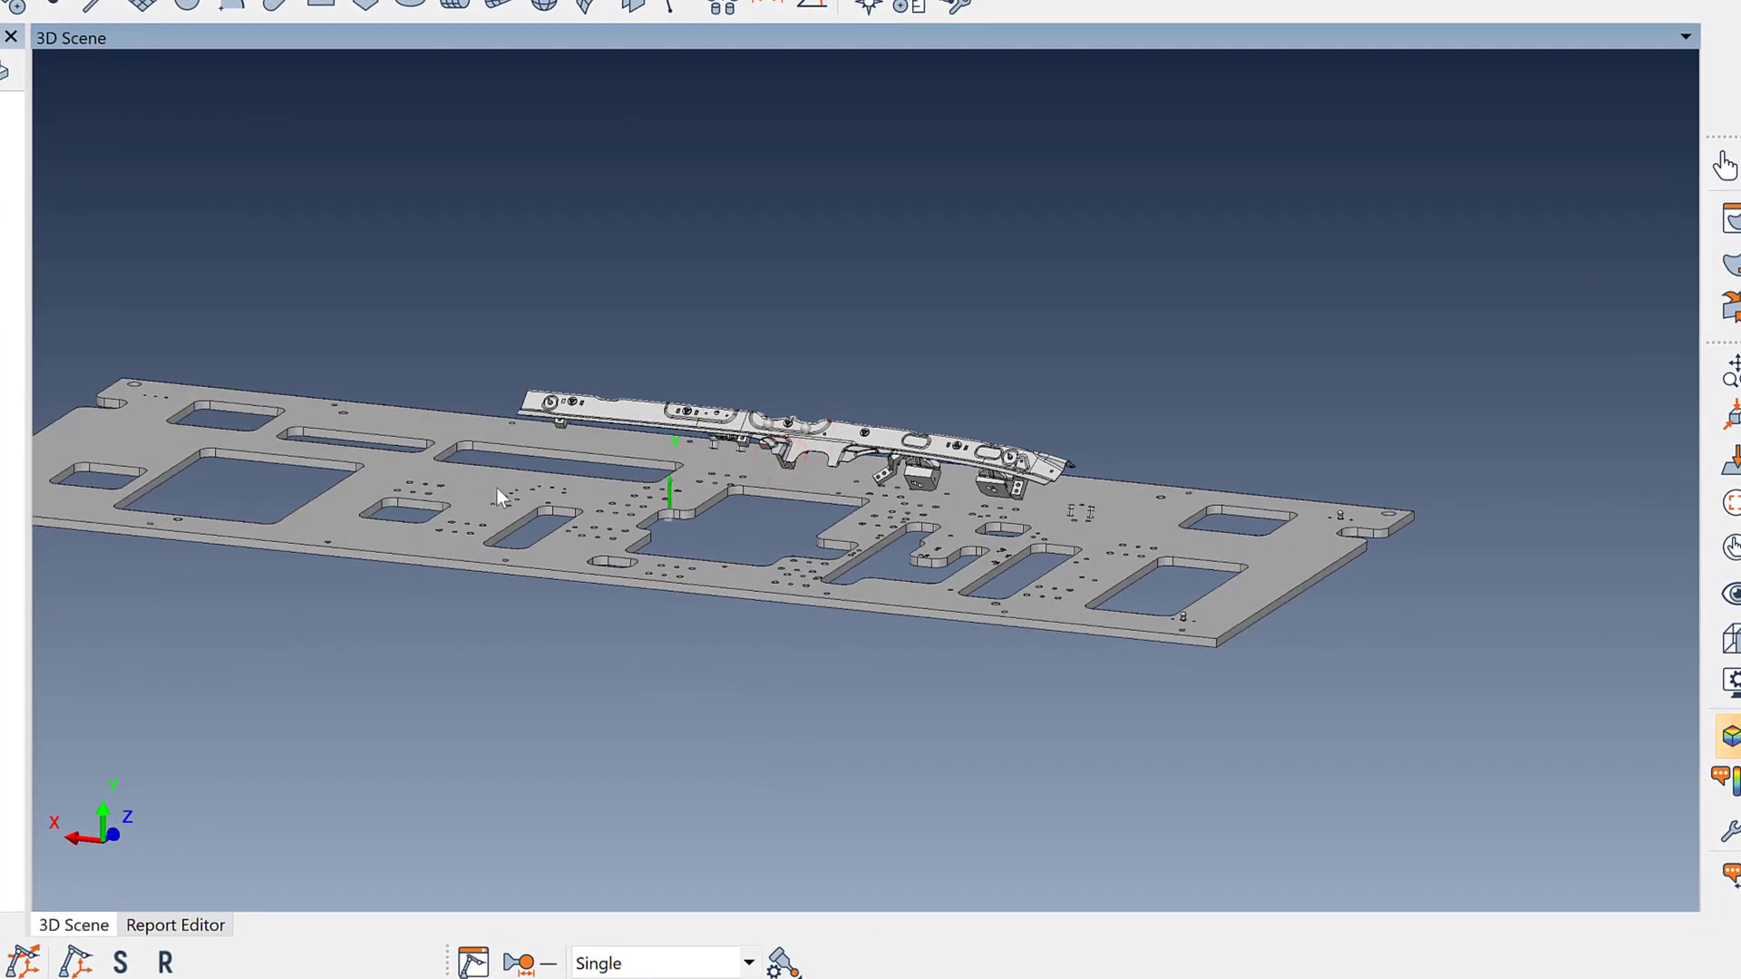
pyautogui.moveTo(503, 457); pyautogui.dragTo(498, 514)
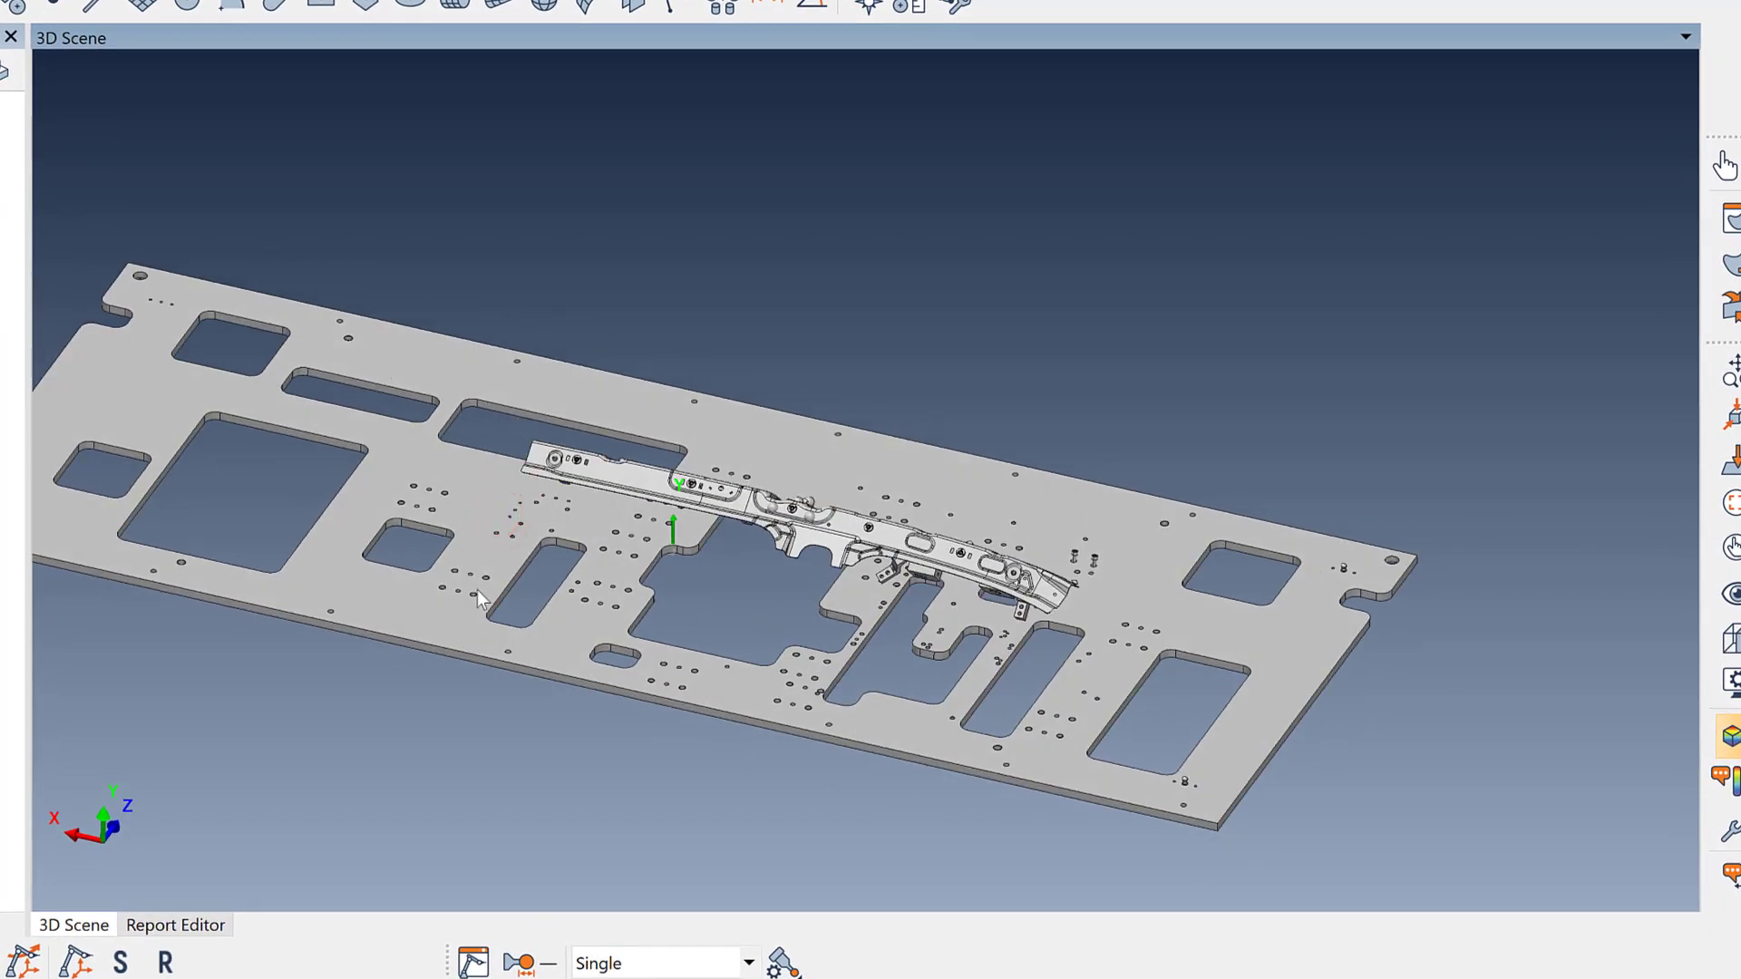
pyautogui.moveTo(502, 564); pyautogui.dragTo(544, 535, button='middle')
pyautogui.moveTo(673, 518); pyautogui.dragTo(679, 494)
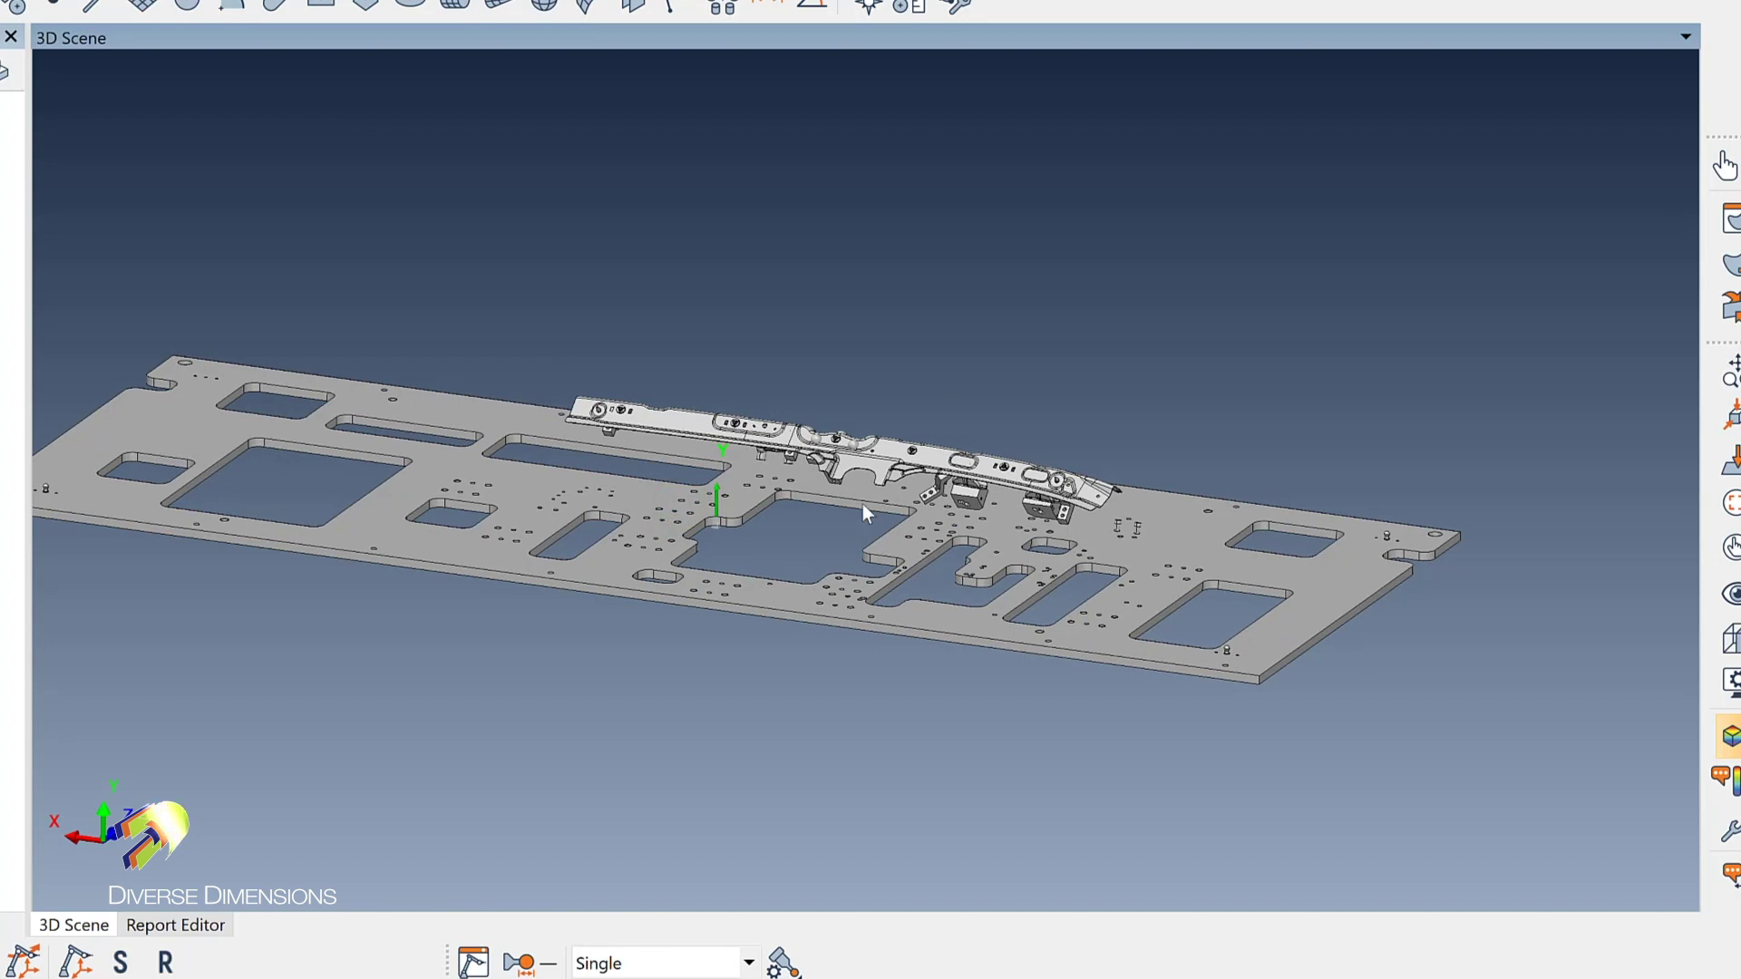
pyautogui.moveTo(972, 509); pyautogui.dragTo(893, 506)
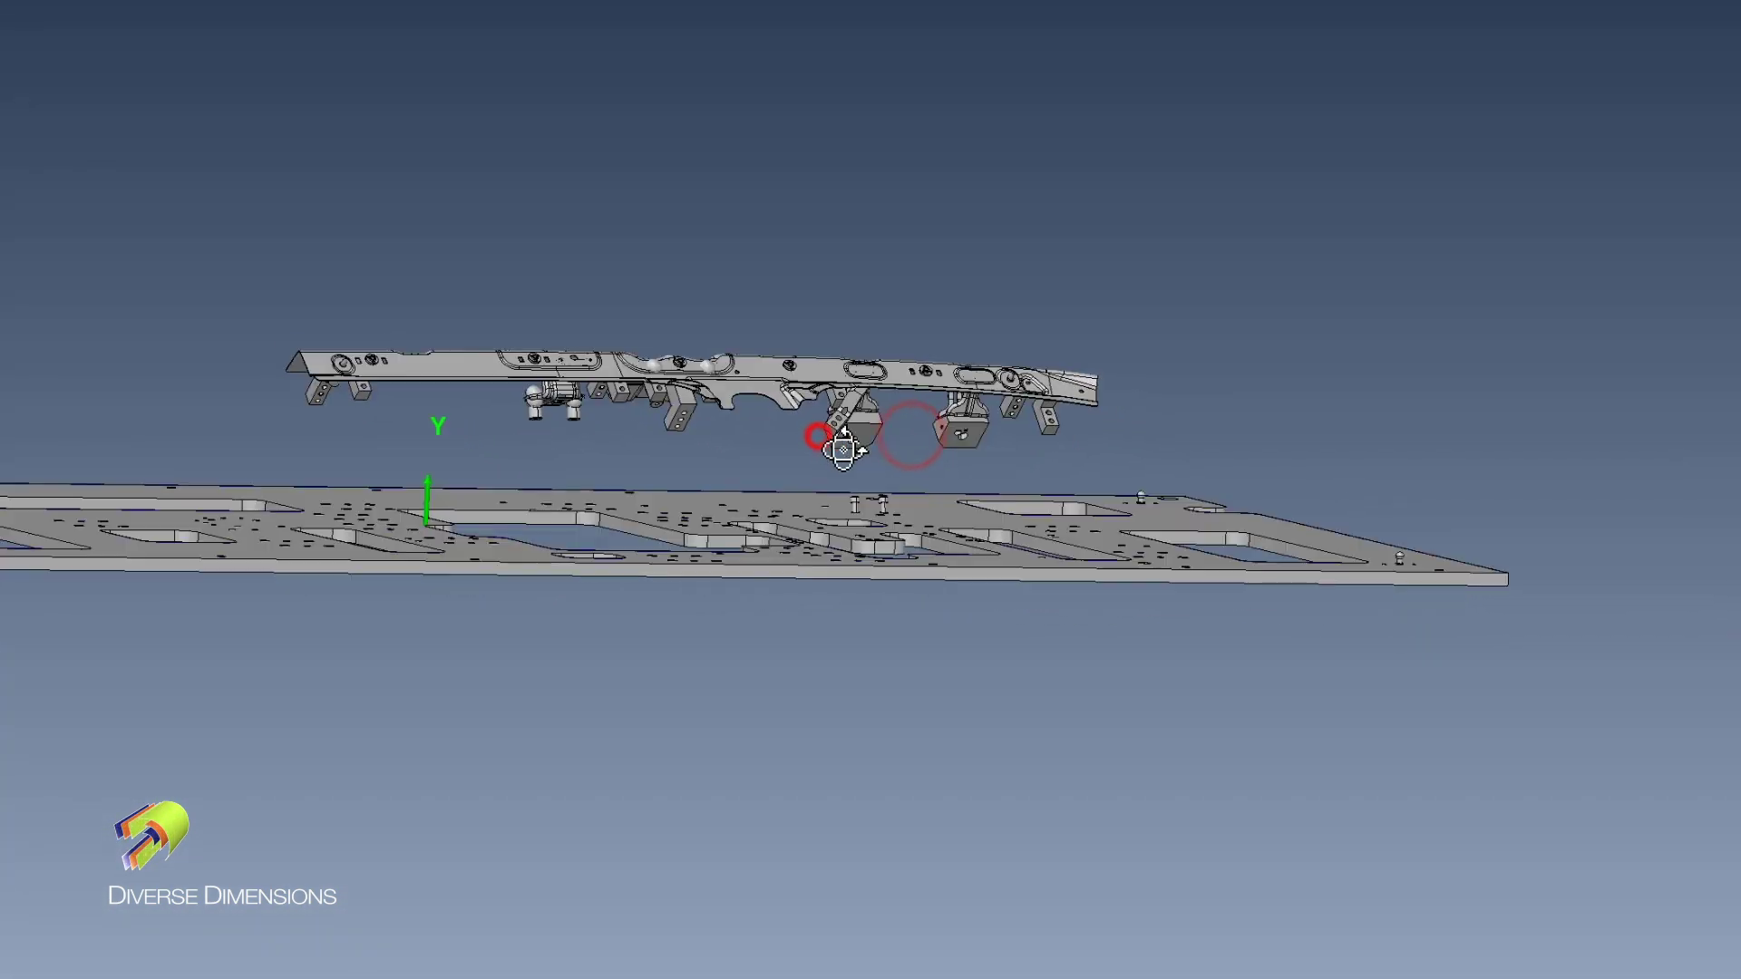
pyautogui.scroll(5, 357, 389)
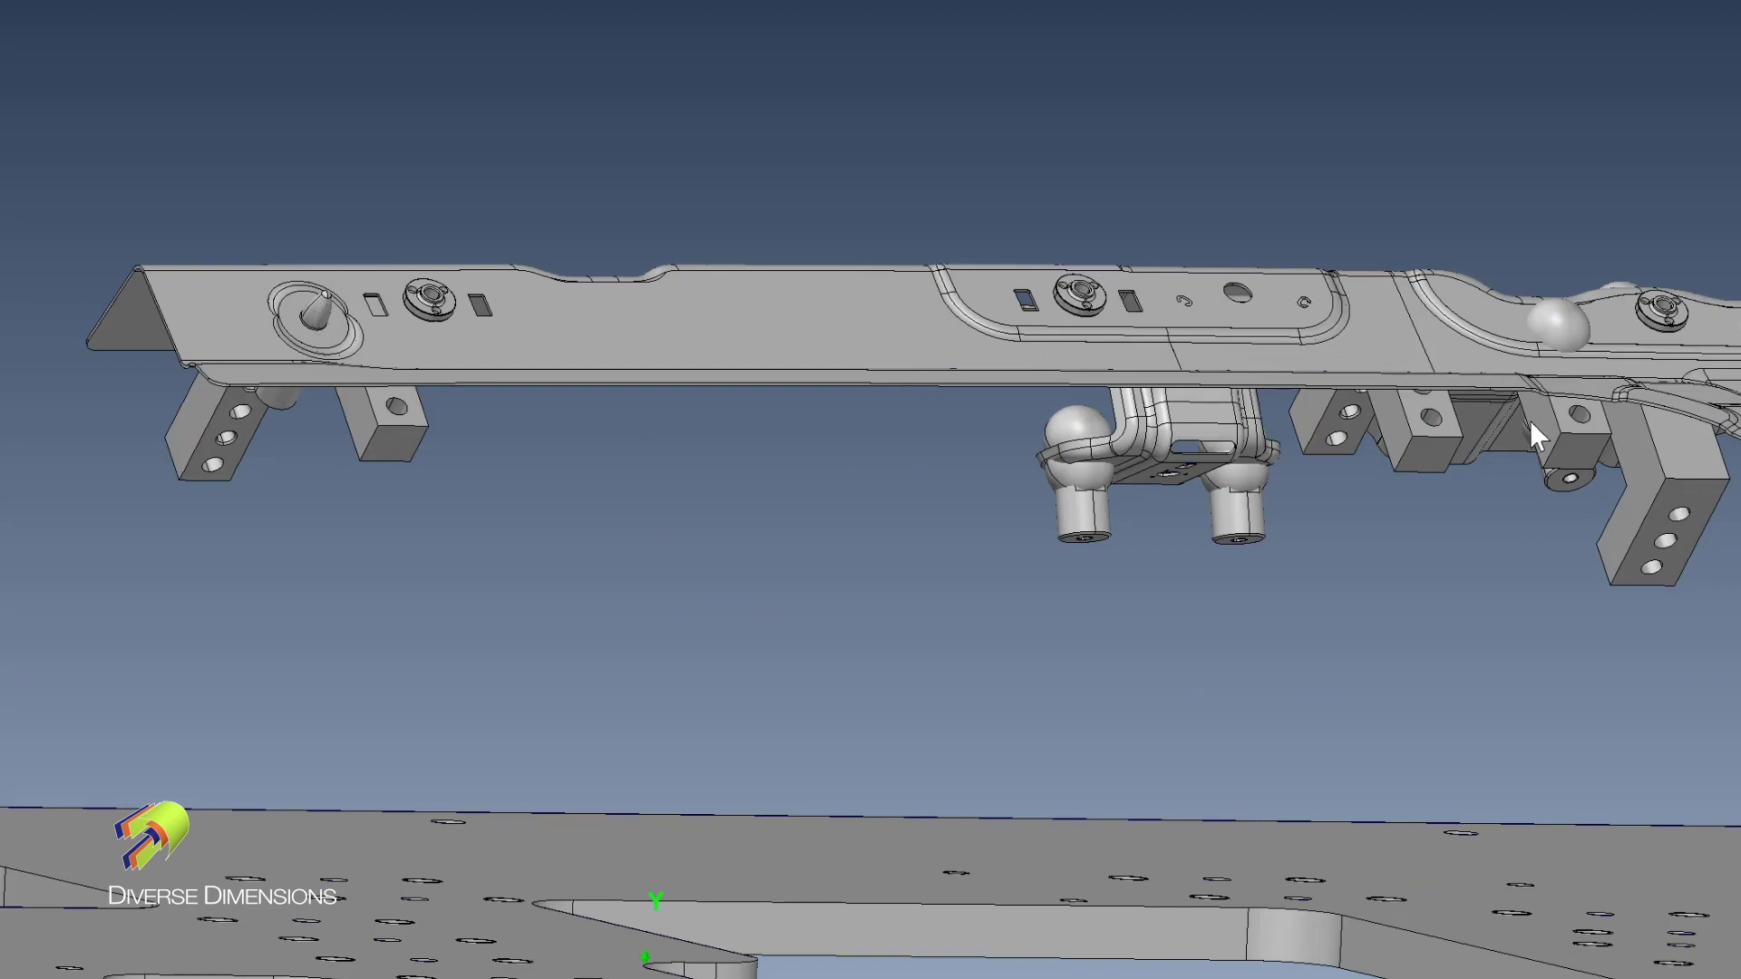
pyautogui.moveTo(1530, 421); pyautogui.dragTo(1559, 339)
pyautogui.moveTo(1097, 165); pyautogui.dragTo(459, 352, button='middle')
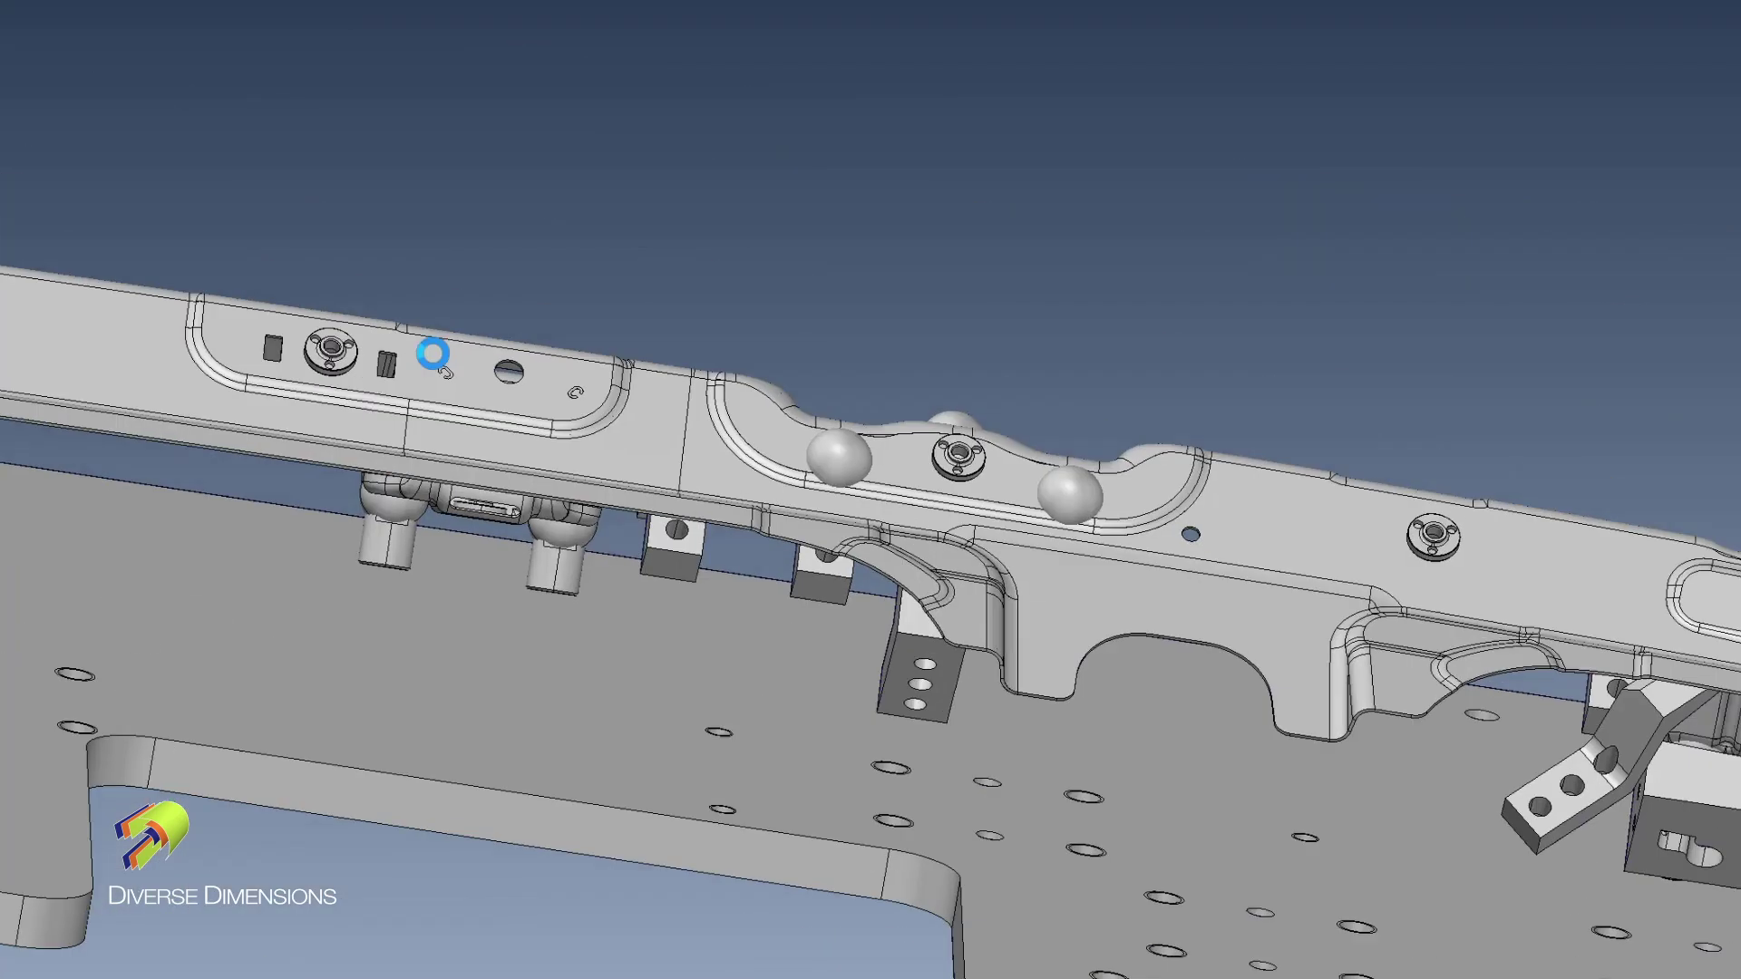
pyautogui.scroll(-5, 816, 427)
pyautogui.moveTo(877, 440); pyautogui.dragTo(985, 459)
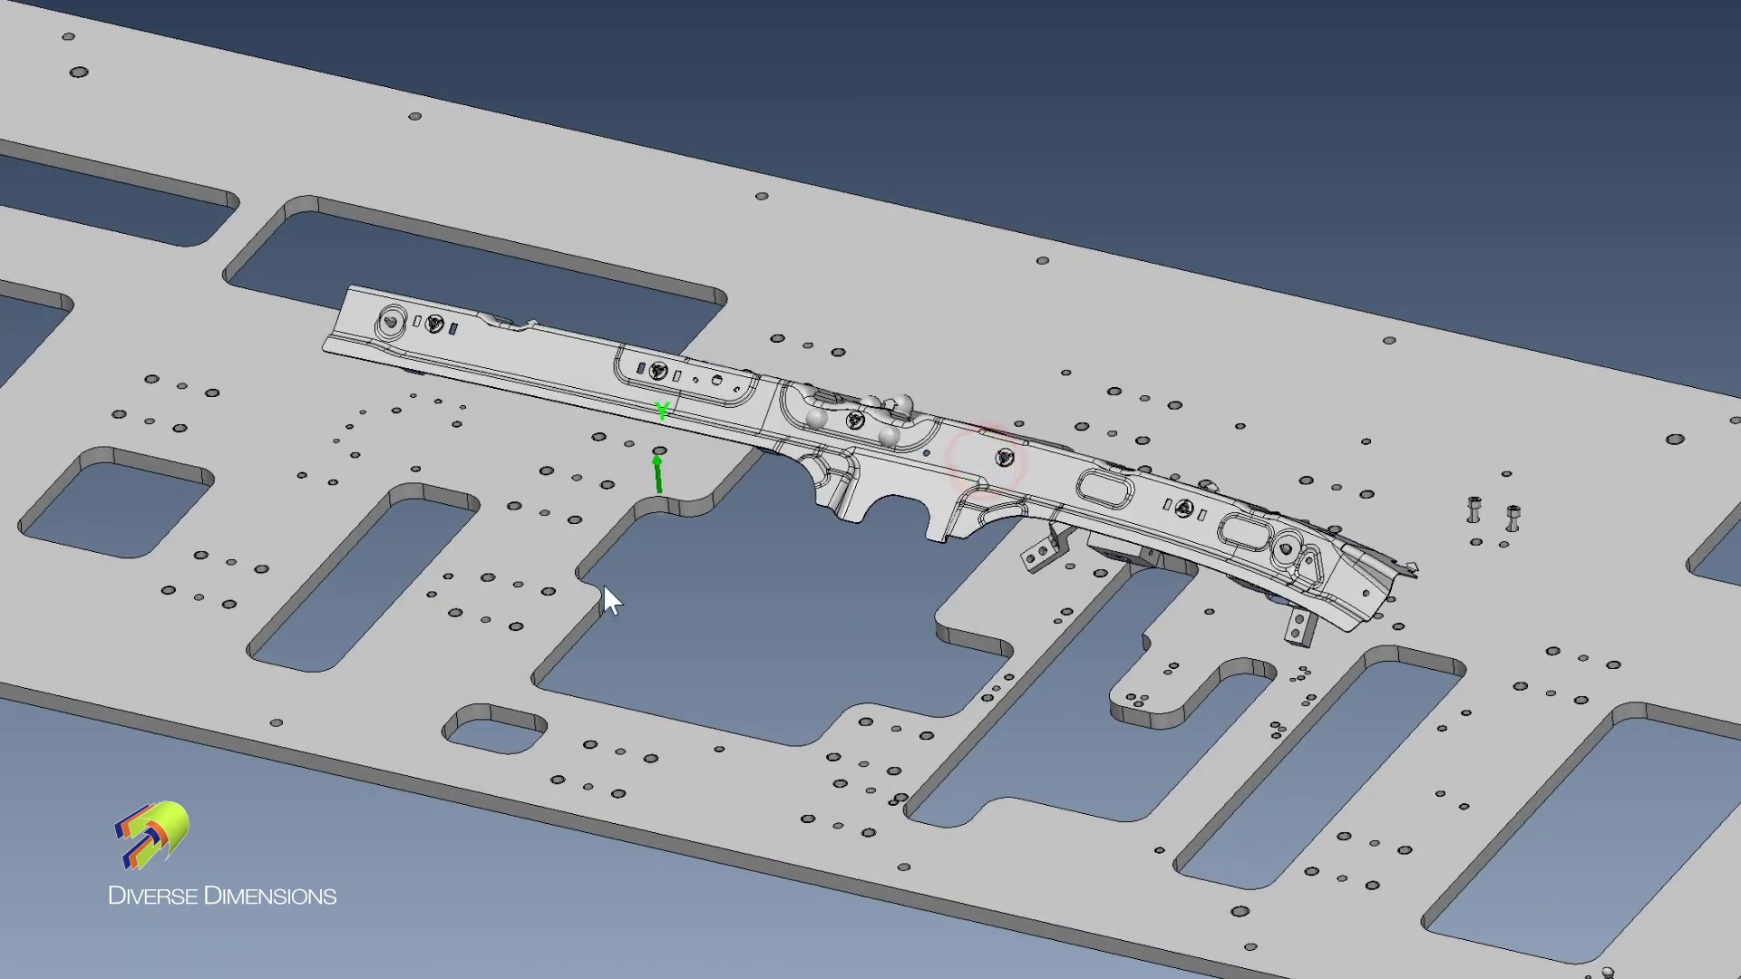
pyautogui.moveTo(590, 496); pyautogui.dragTo(591, 580)
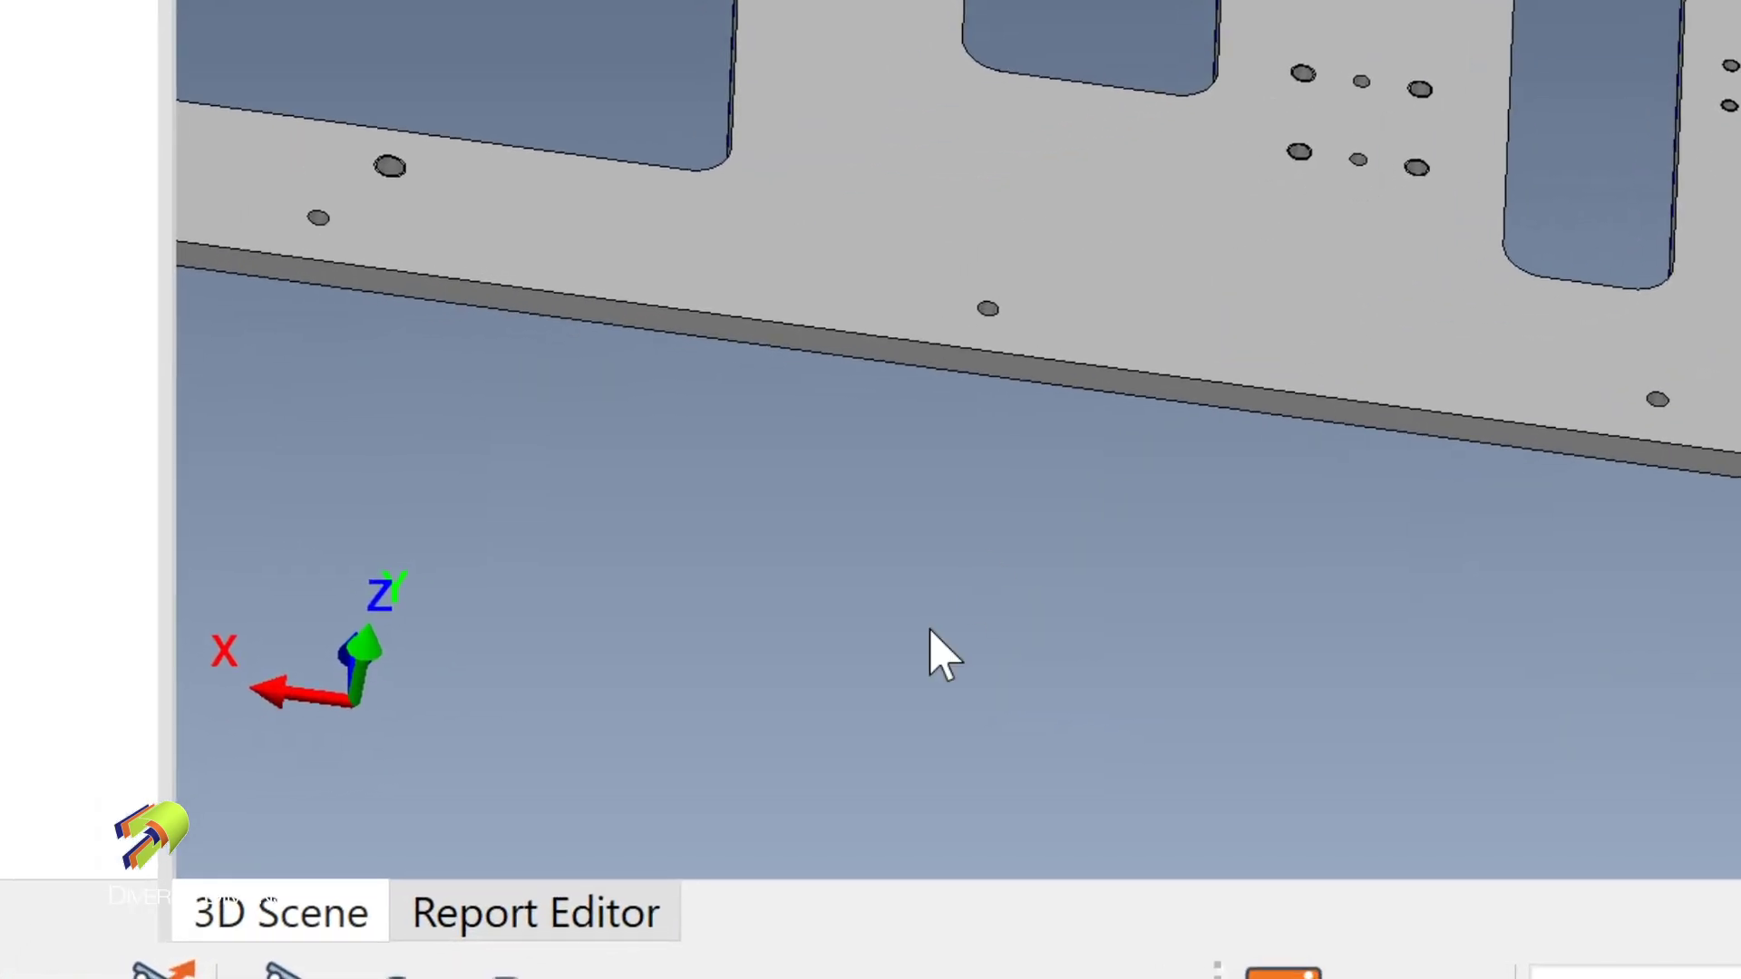
pyautogui.click(356, 702)
pyautogui.click(391, 683)
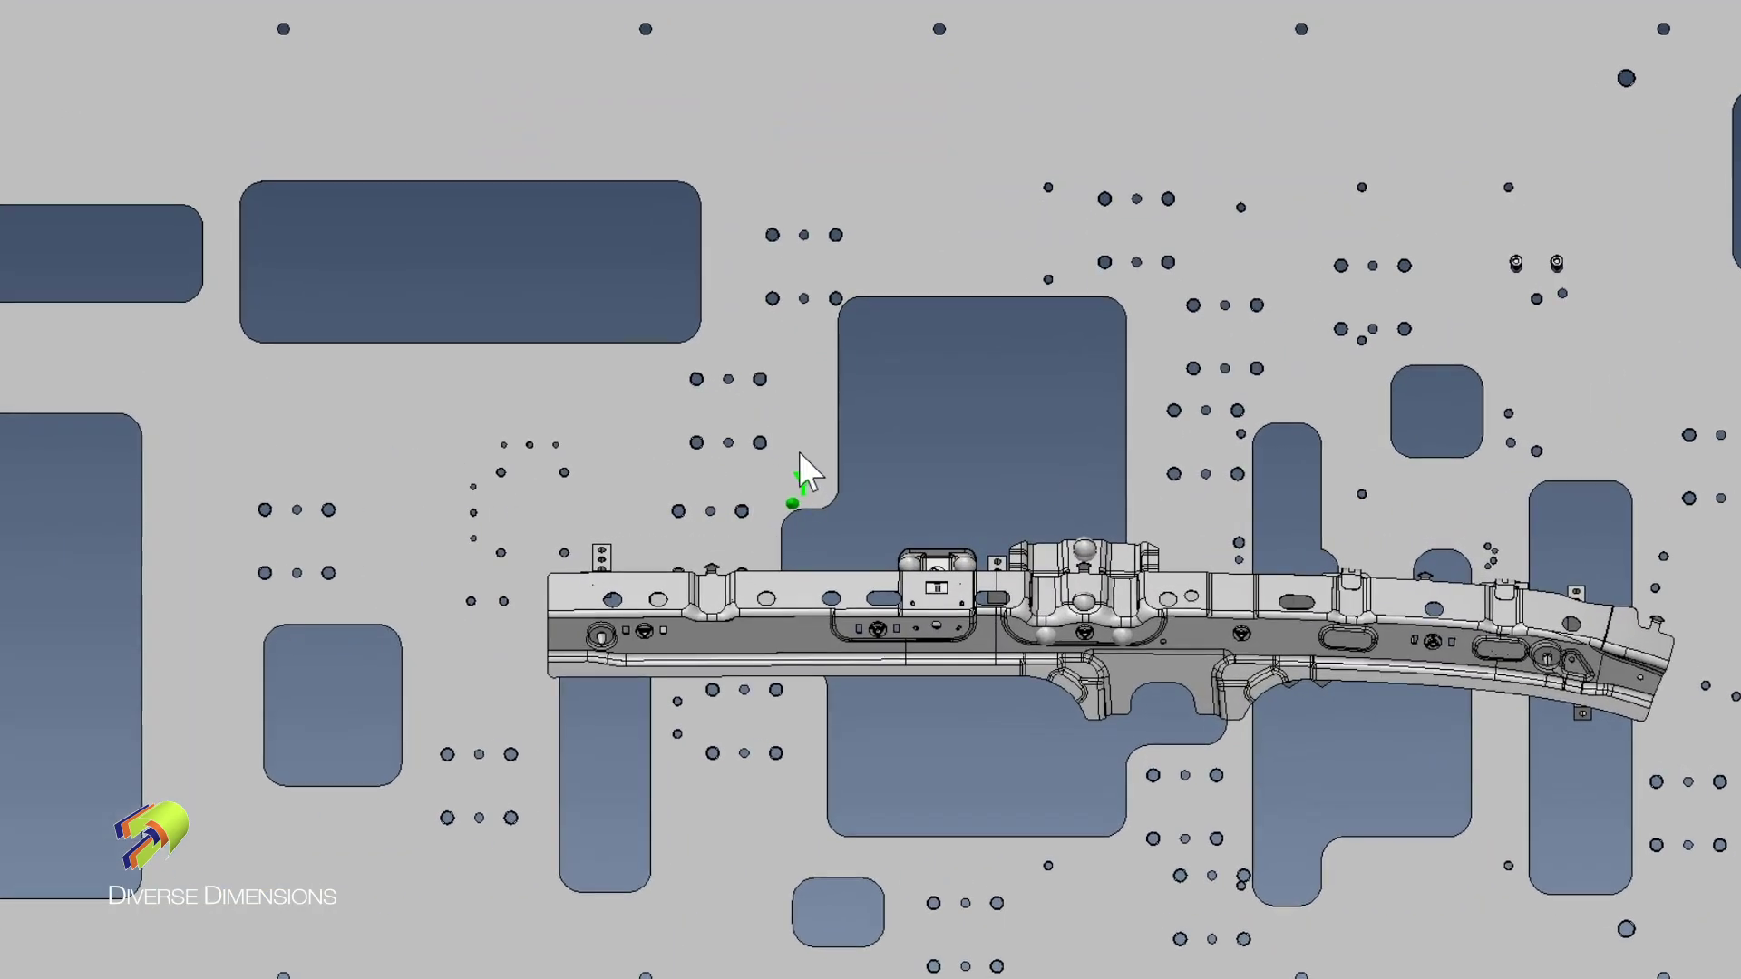
# - Inspect the tapered locating pin at the end of the part and its orientation relative to the world axes
pyautogui.moveTo(777, 474)
pyautogui.mouseDown()
pyautogui.moveTo(746, 533)
pyautogui.moveTo(747, 661)
pyautogui.mouseUp()
pyautogui.scroll(6, 778, 585)
pyautogui.scroll(-5, 778, 589)
pyautogui.moveTo(745, 661); pyautogui.dragTo(749, 611, button='middle')
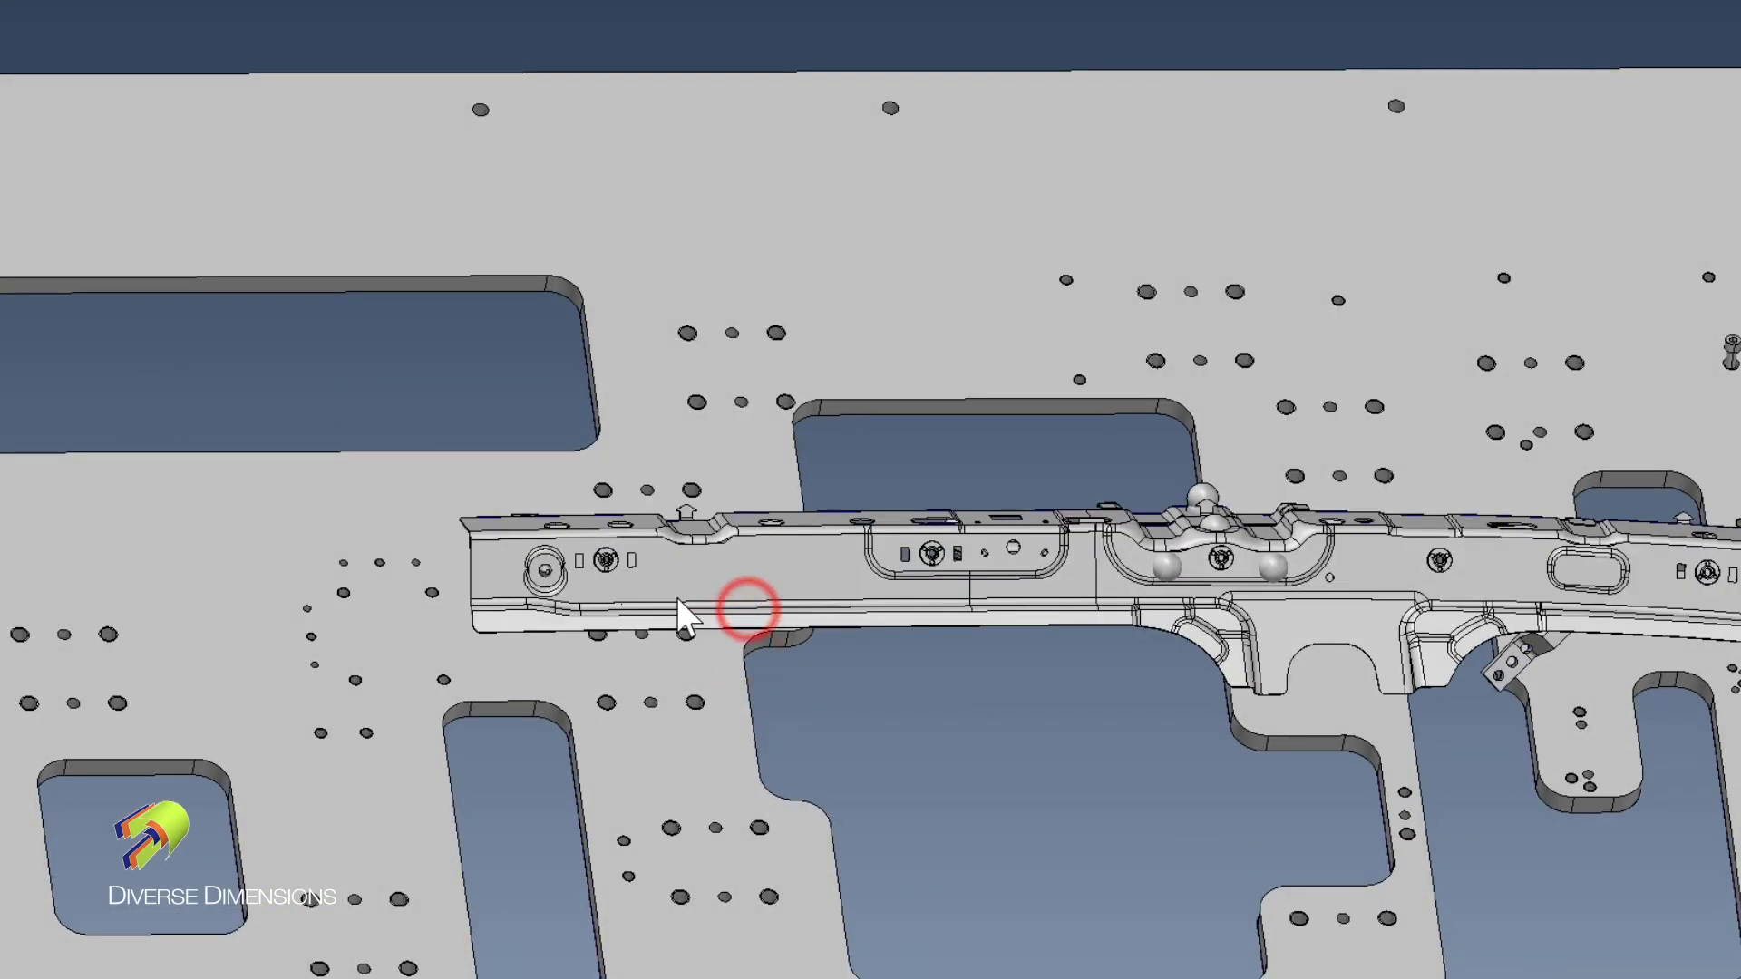
pyautogui.scroll(3, 670, 580)
pyautogui.moveTo(671, 577); pyautogui.dragTo(700, 649)
pyautogui.scroll(-4, 703, 651)
pyautogui.moveTo(890, 823); pyautogui.dragTo(1338, 780, button='middle')
pyautogui.scroll(5, 1179, 622)
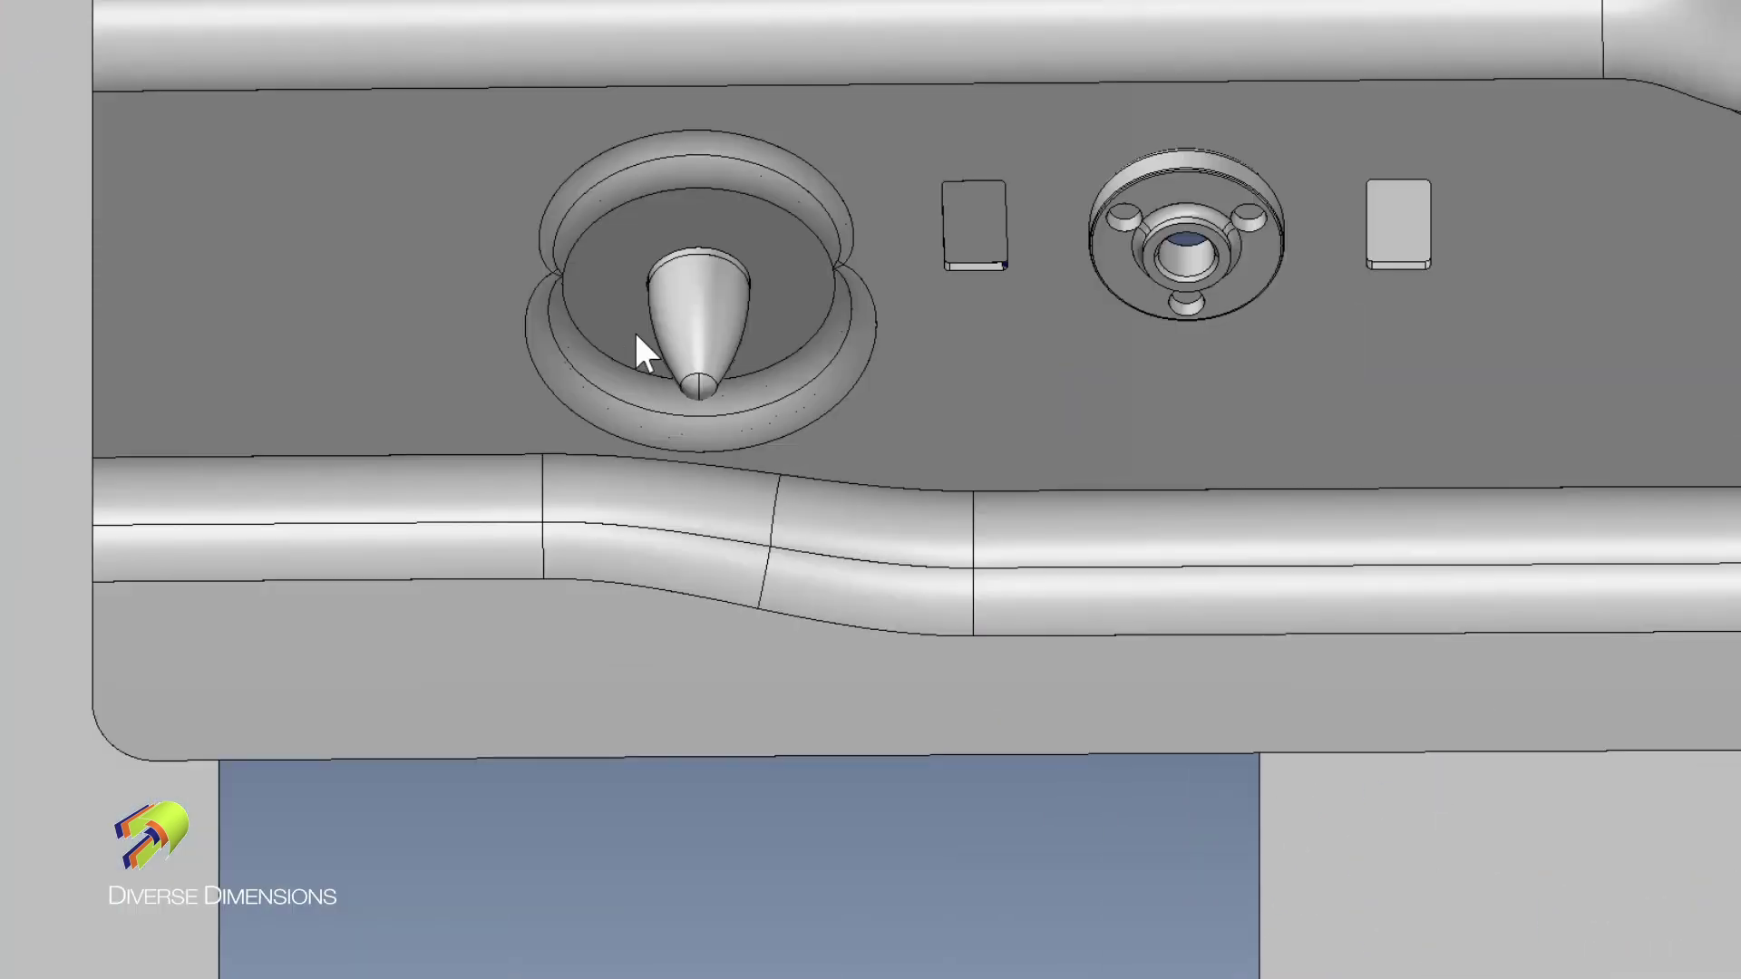
pyautogui.moveTo(699, 286); pyautogui.dragTo(787, 294)
pyautogui.moveTo(694, 330); pyautogui.dragTo(607, 395, button='middle')
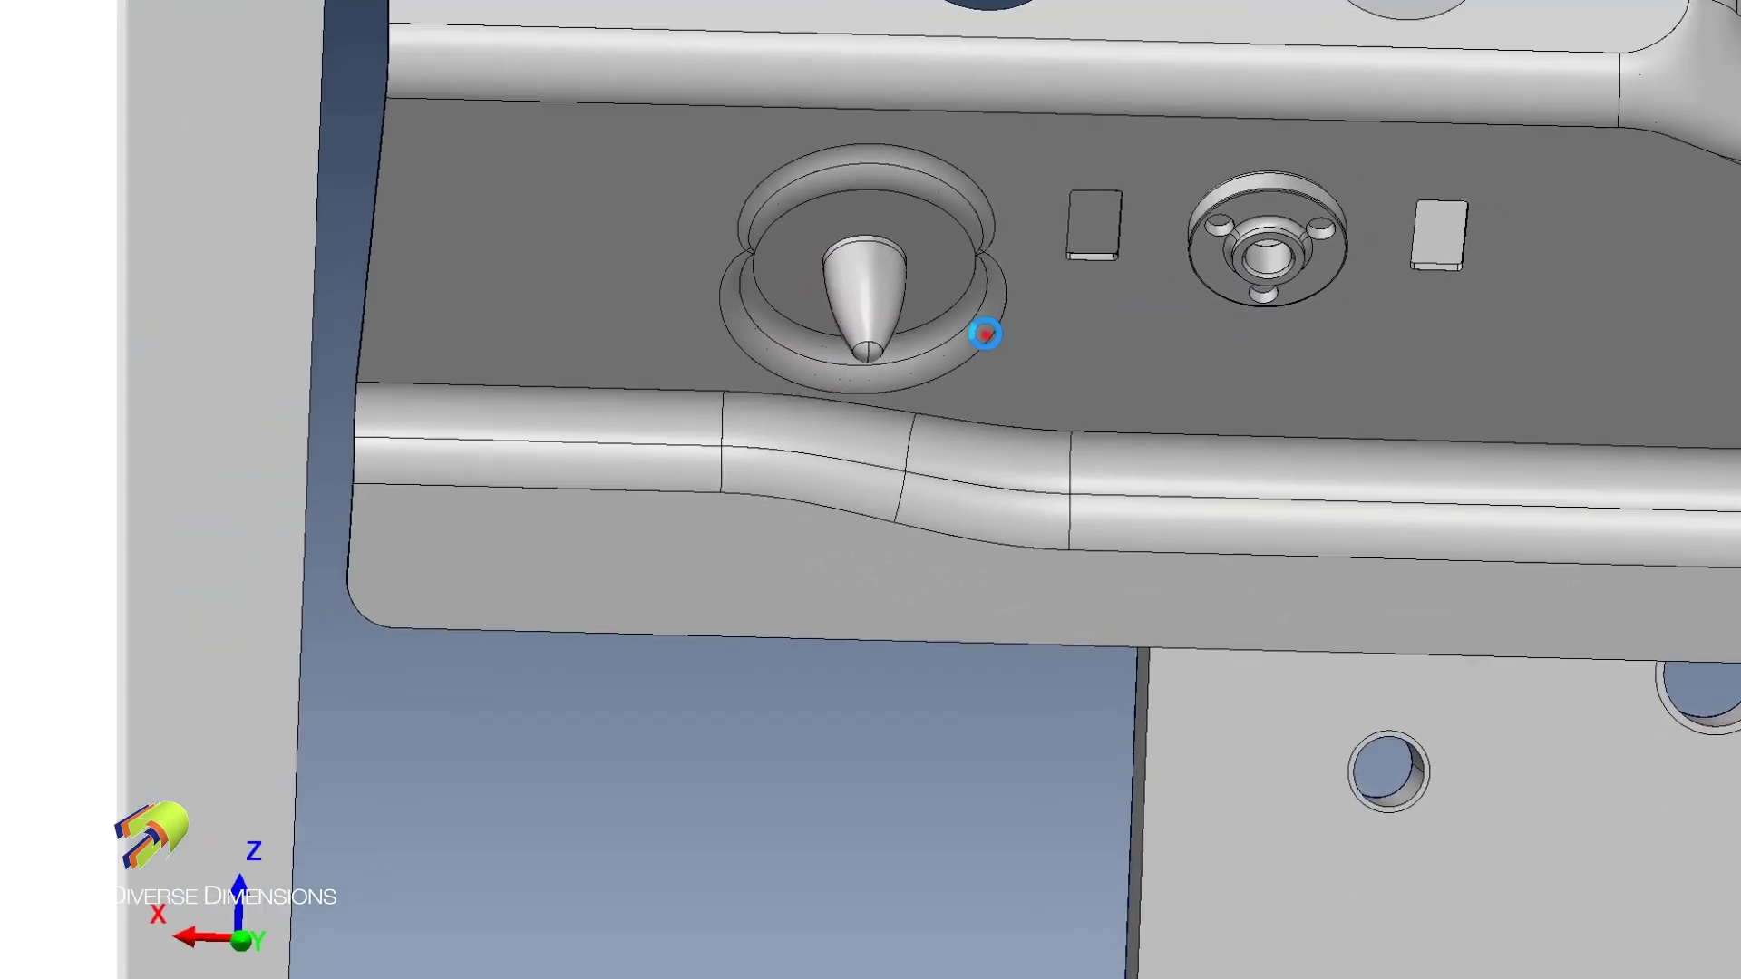
pyautogui.moveTo(822, 404); pyautogui.dragTo(714, 355, button='middle')
pyautogui.moveTo(910, 293); pyautogui.dragTo(1033, 269, button='middle')
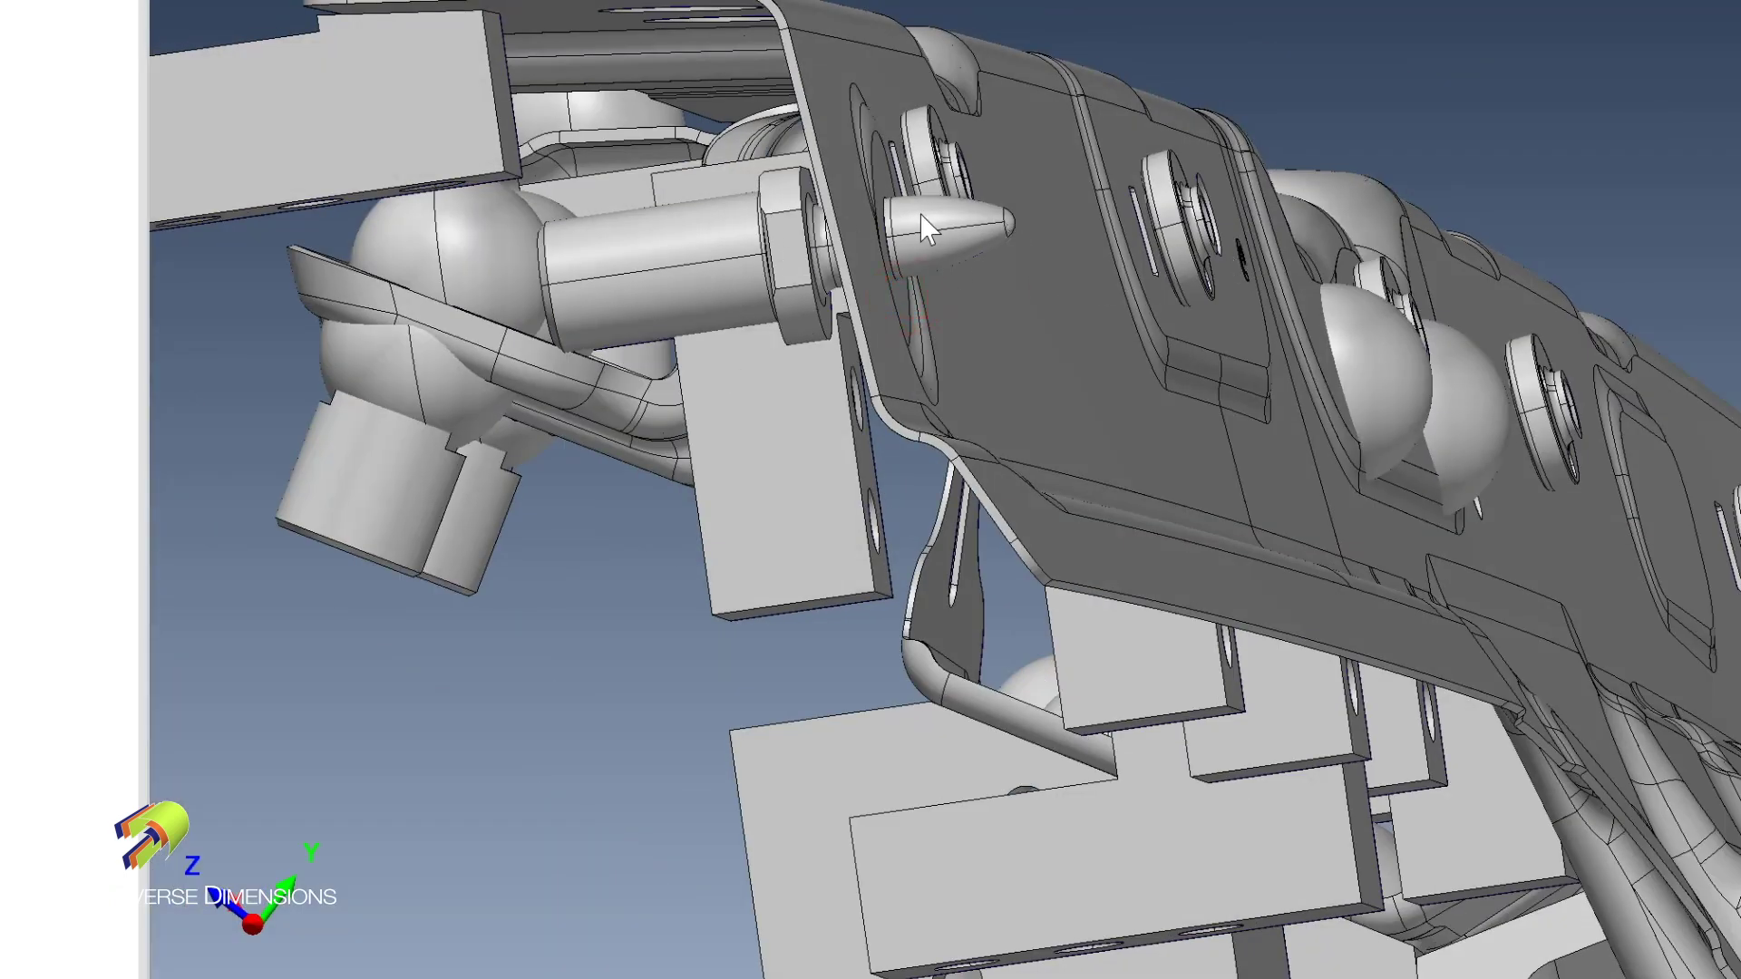
pyautogui.moveTo(960, 222); pyautogui.dragTo(881, 221, button='middle')
pyautogui.moveTo(985, 249); pyautogui.dragTo(907, 286, button='middle')
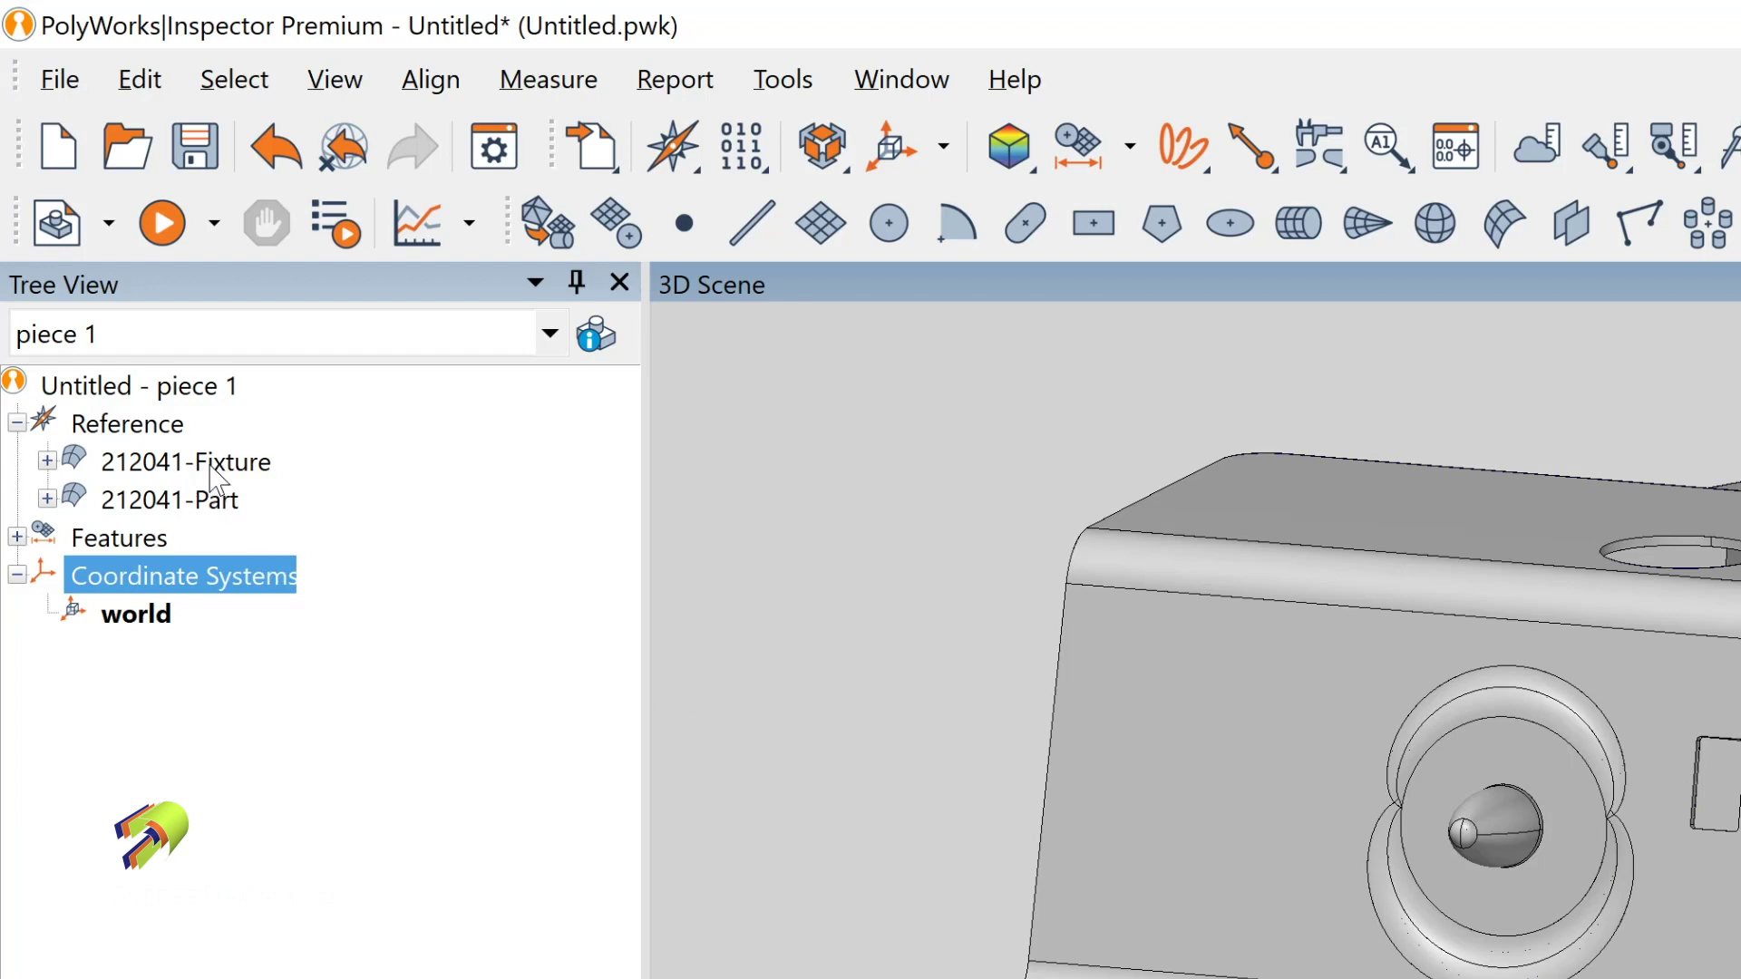
# - Hide the 212041-Part model and expose the locating pin on the fixture
pyautogui.middleClick(156, 508)
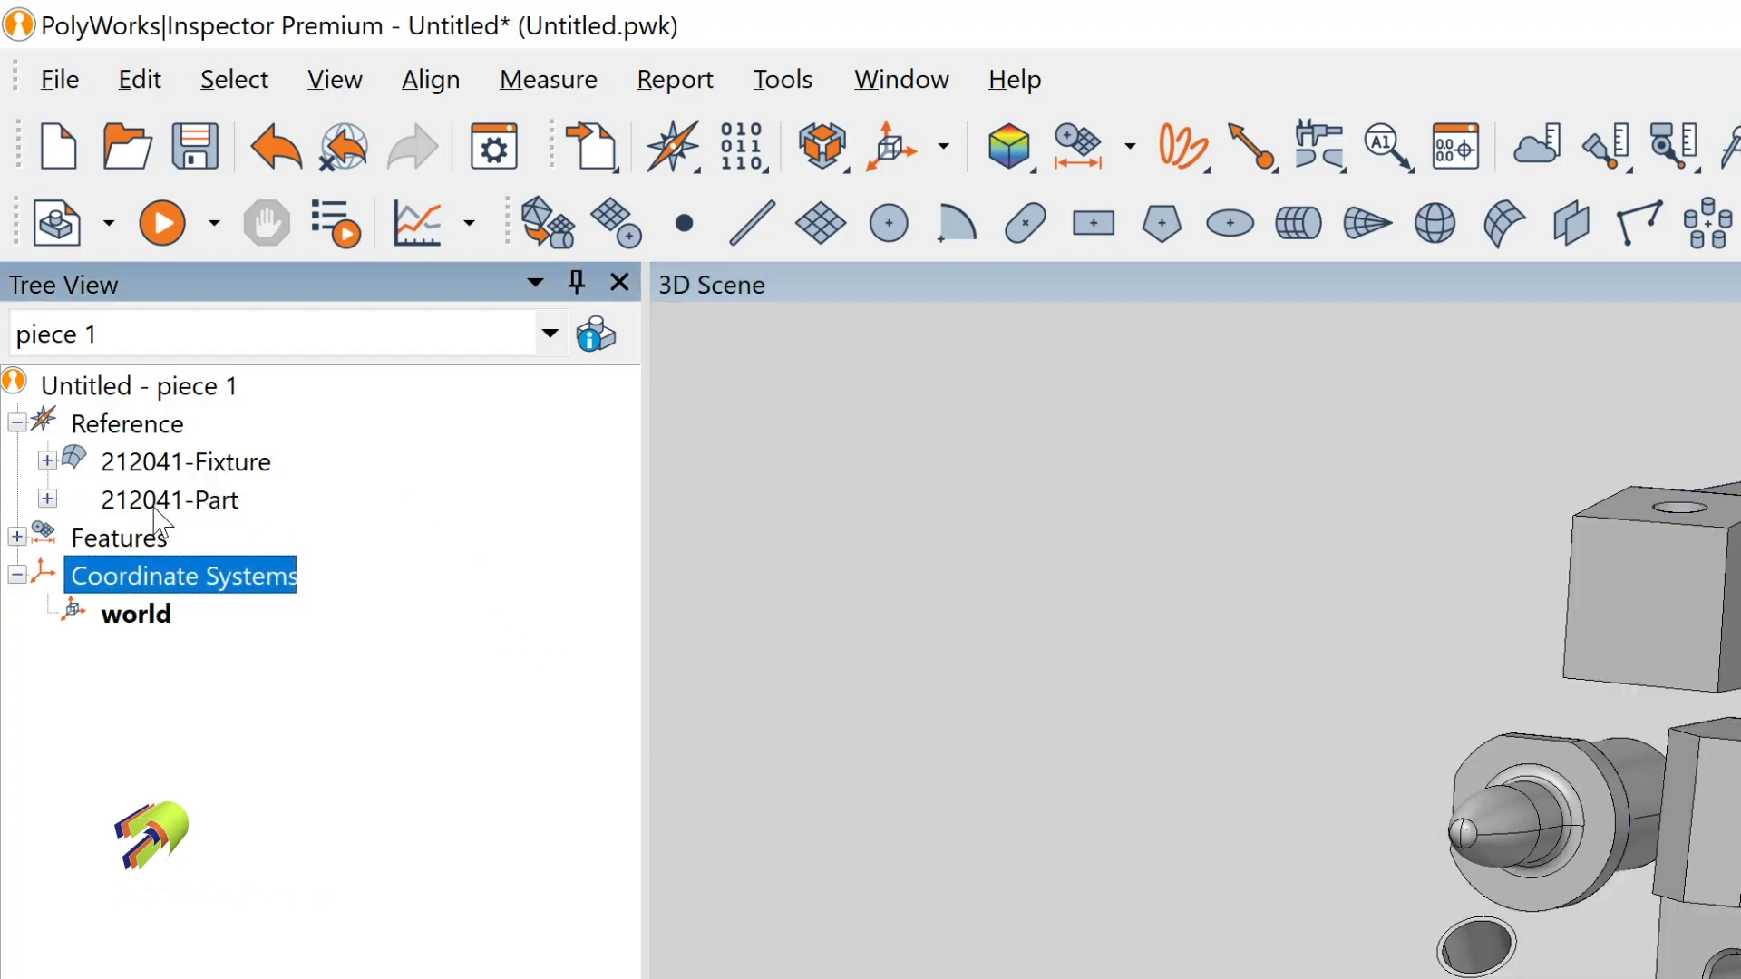
pyautogui.moveTo(1532, 851); pyautogui.dragTo(1530, 833)
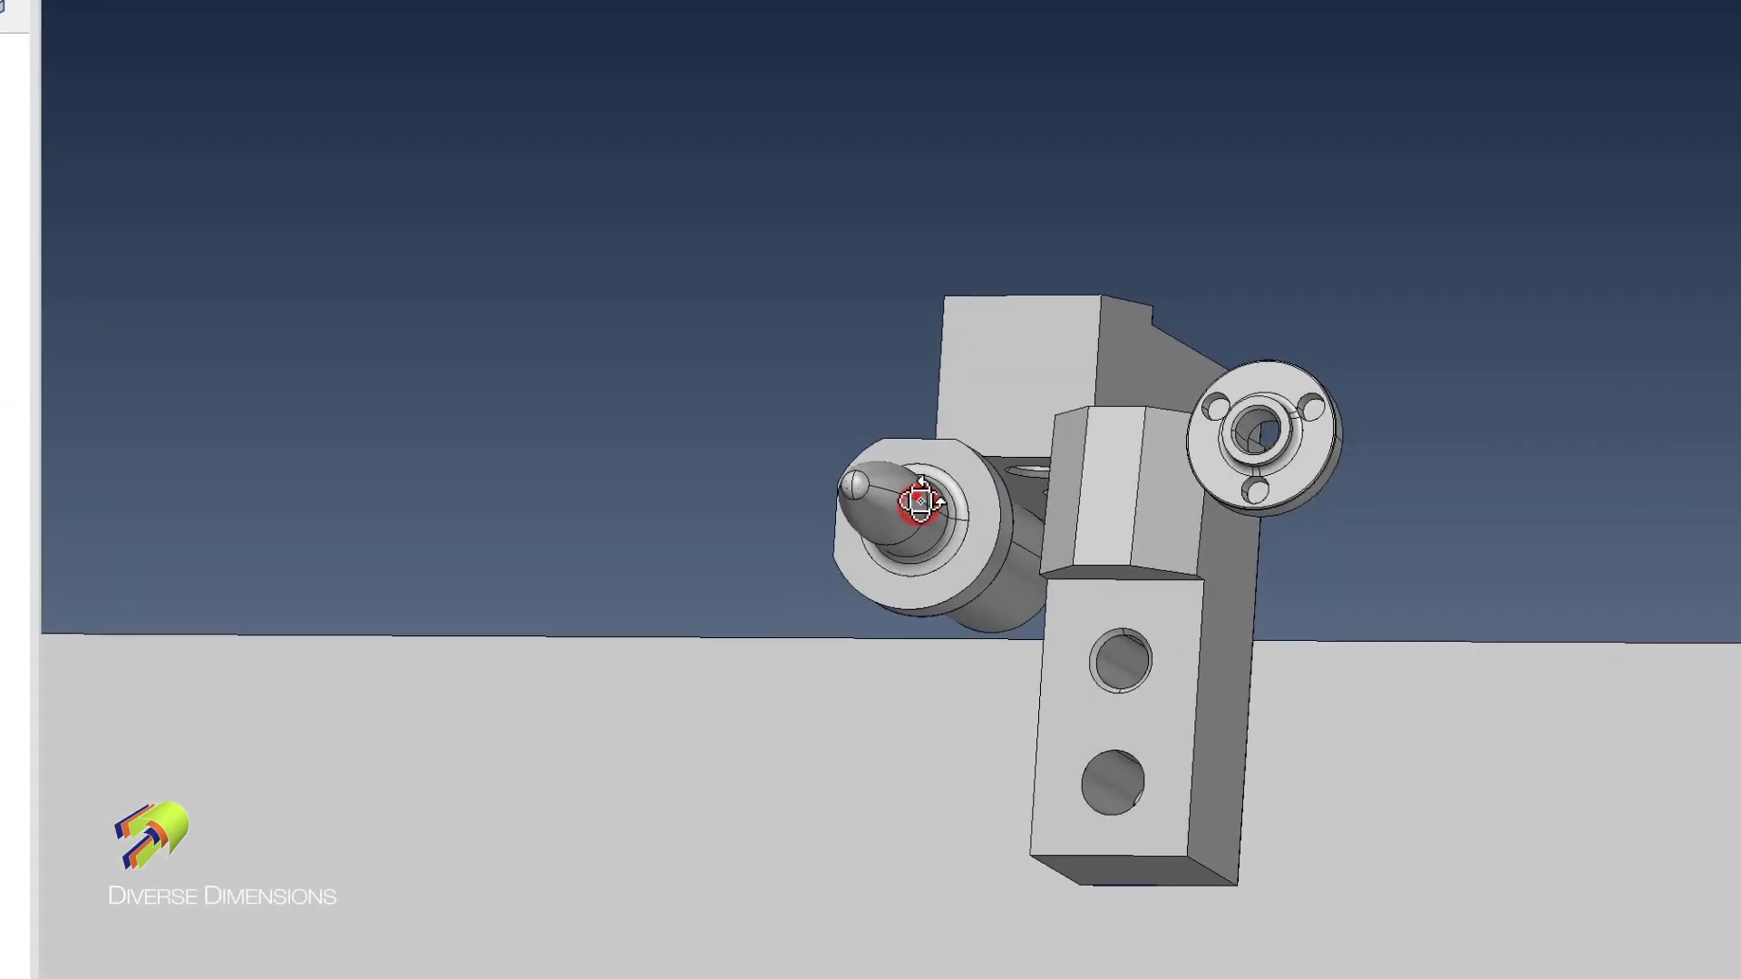
pyautogui.moveTo(920, 501); pyautogui.dragTo(925, 504, button='middle')
pyautogui.moveTo(1022, 431); pyautogui.dragTo(1035, 430, button='middle')
pyautogui.scroll(-5, 1016, 492)
pyautogui.moveTo(1033, 524); pyautogui.dragTo(1031, 526, button='middle')
pyautogui.scroll(4, 1030, 525)
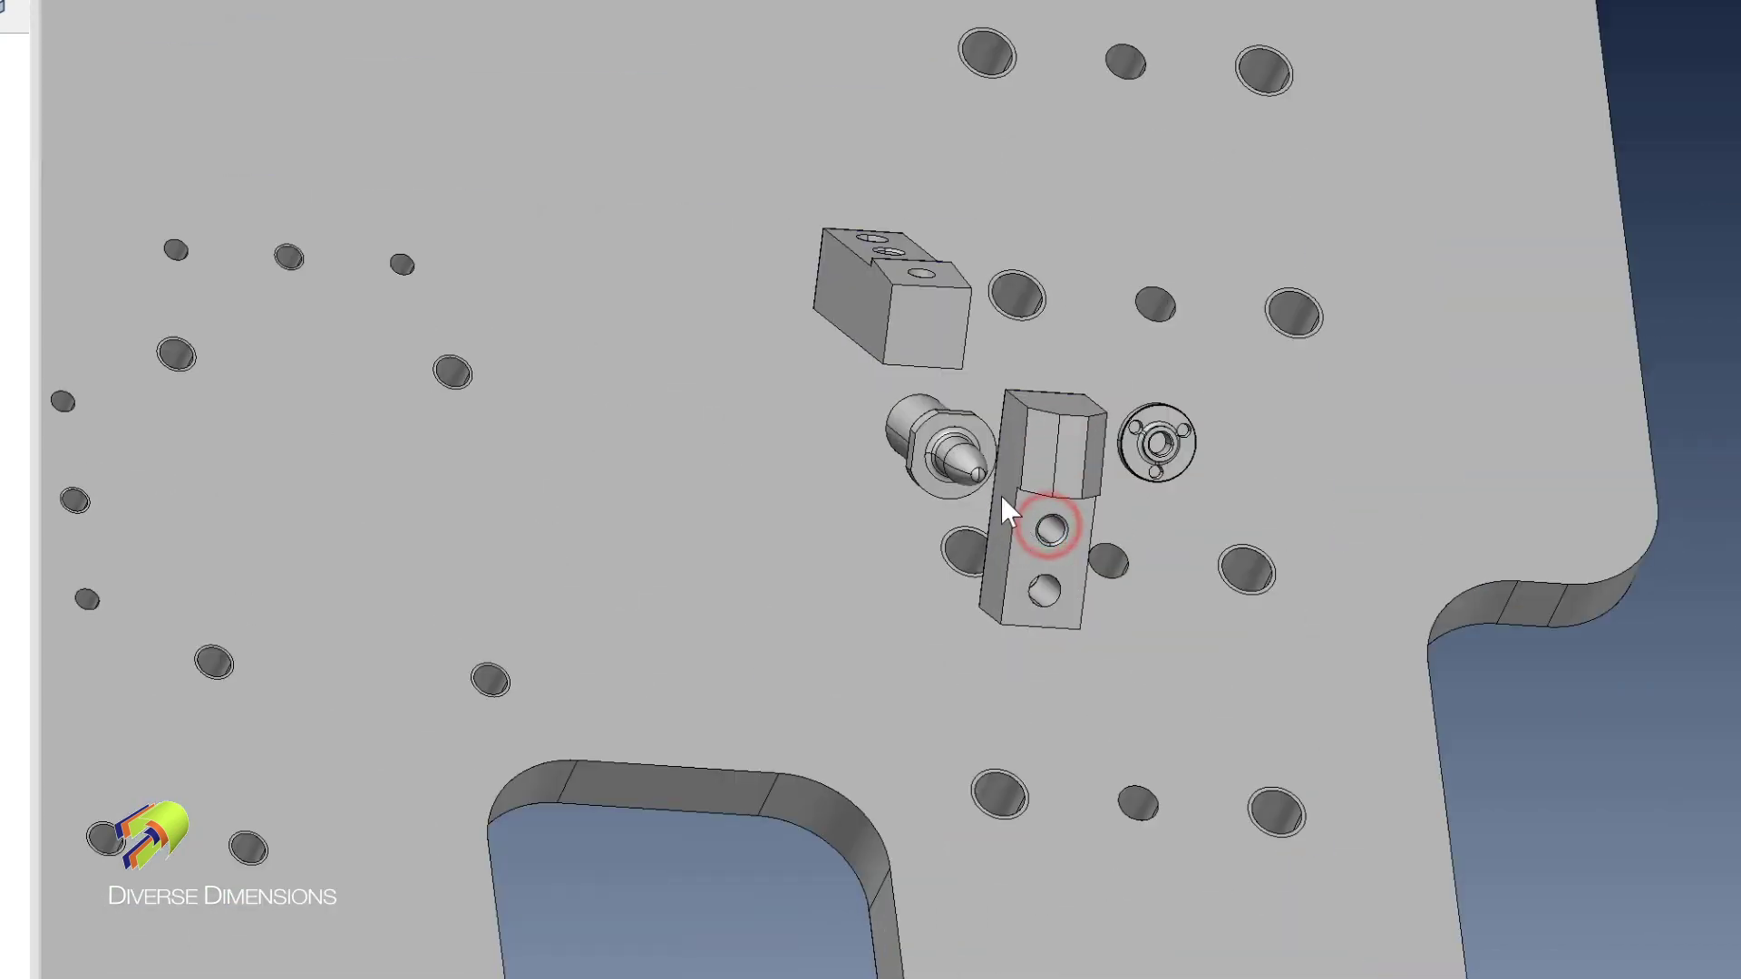
pyautogui.moveTo(965, 445); pyautogui.dragTo(949, 465, button='middle')
pyautogui.scroll(5, 954, 451)
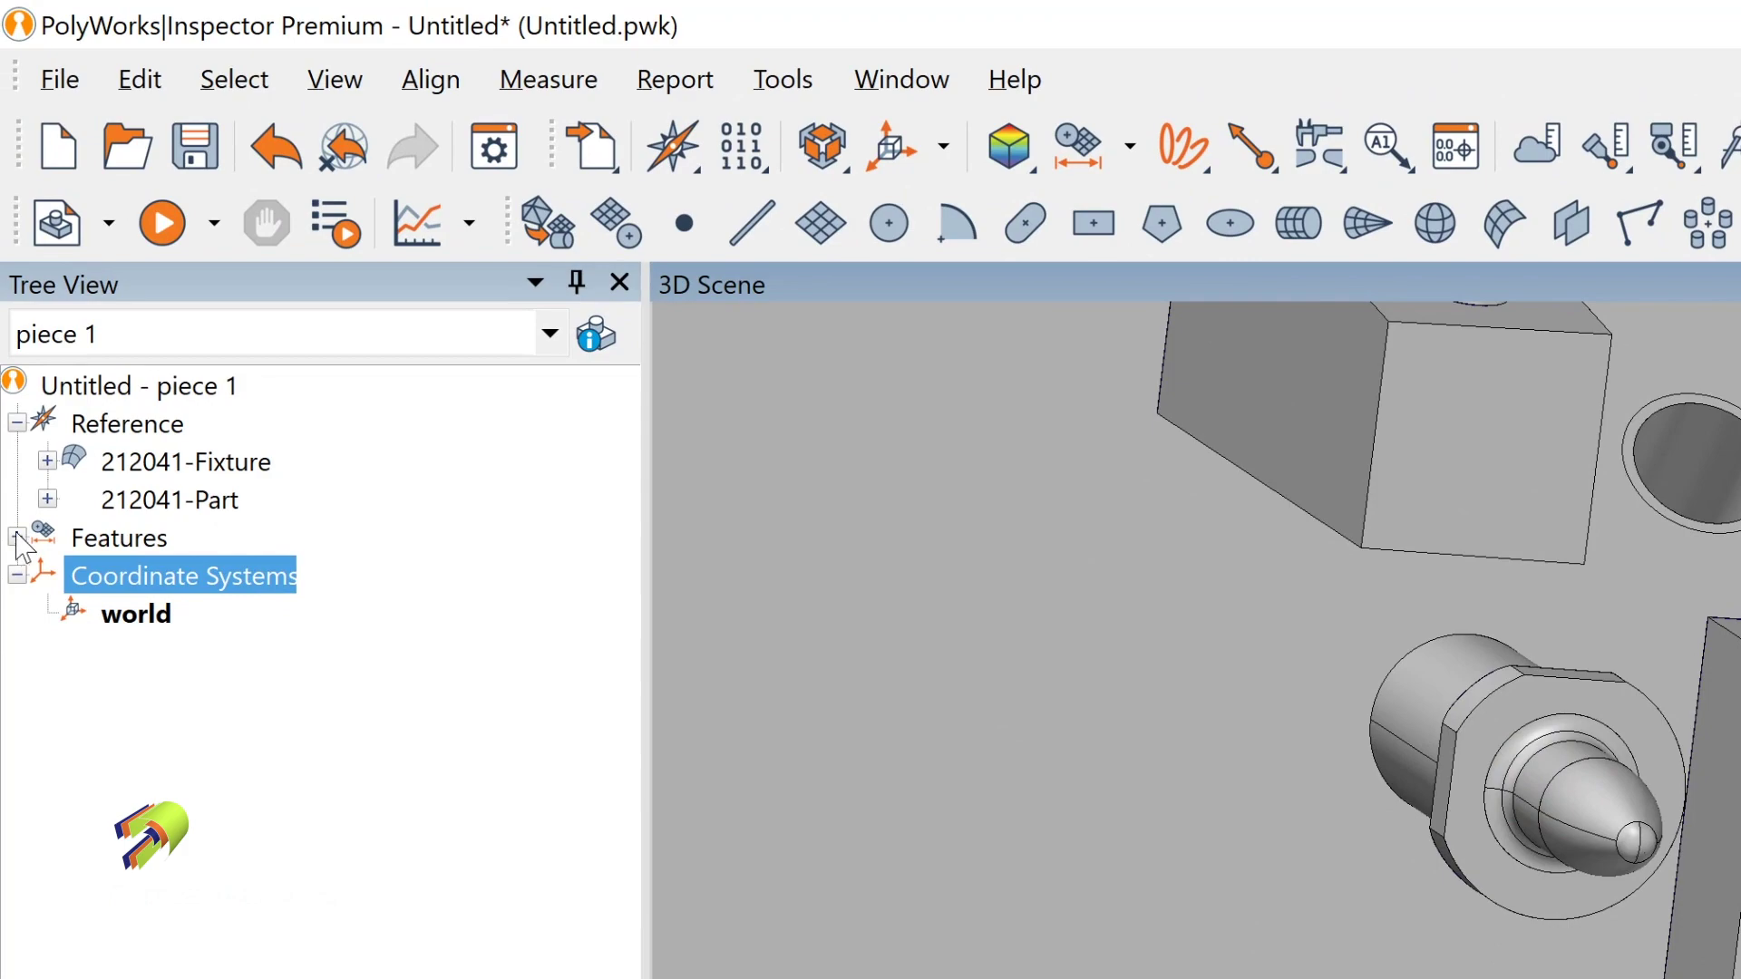
# - Expand the existing features and display Pin Plane 1, Pin Plane 2 and Pin Plane 3 on the locating pin
pyautogui.click(16, 533)
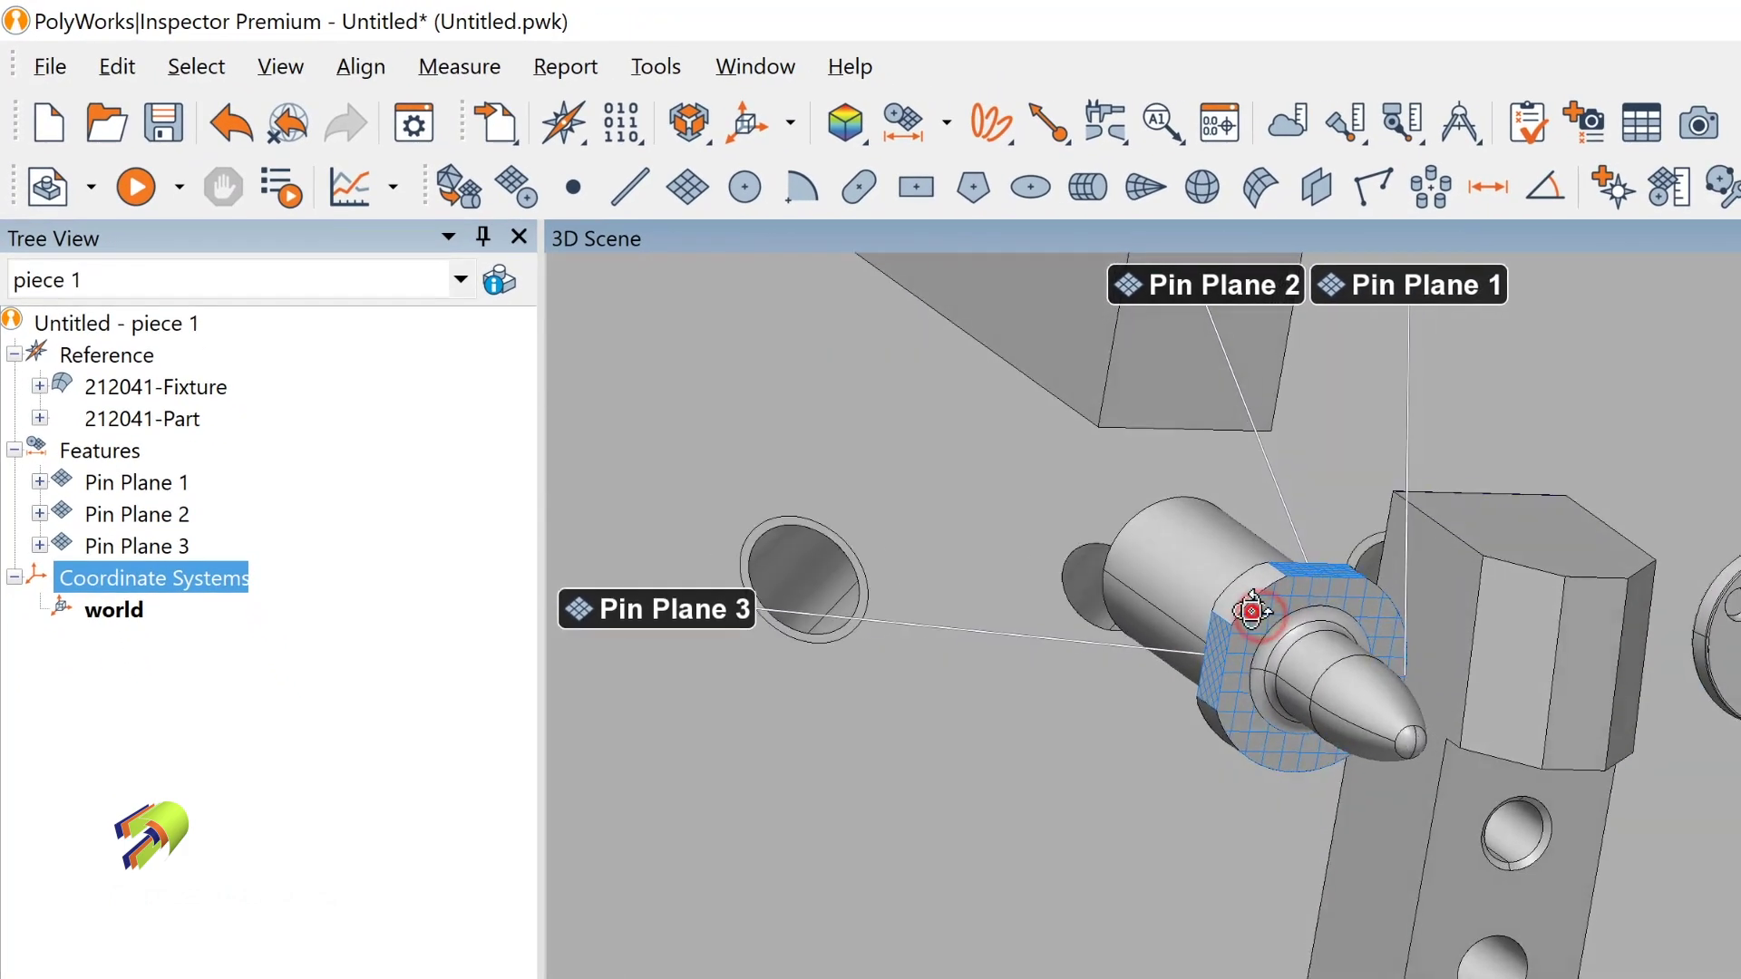
pyautogui.moveTo(1252, 611); pyautogui.dragTo(1261, 630)
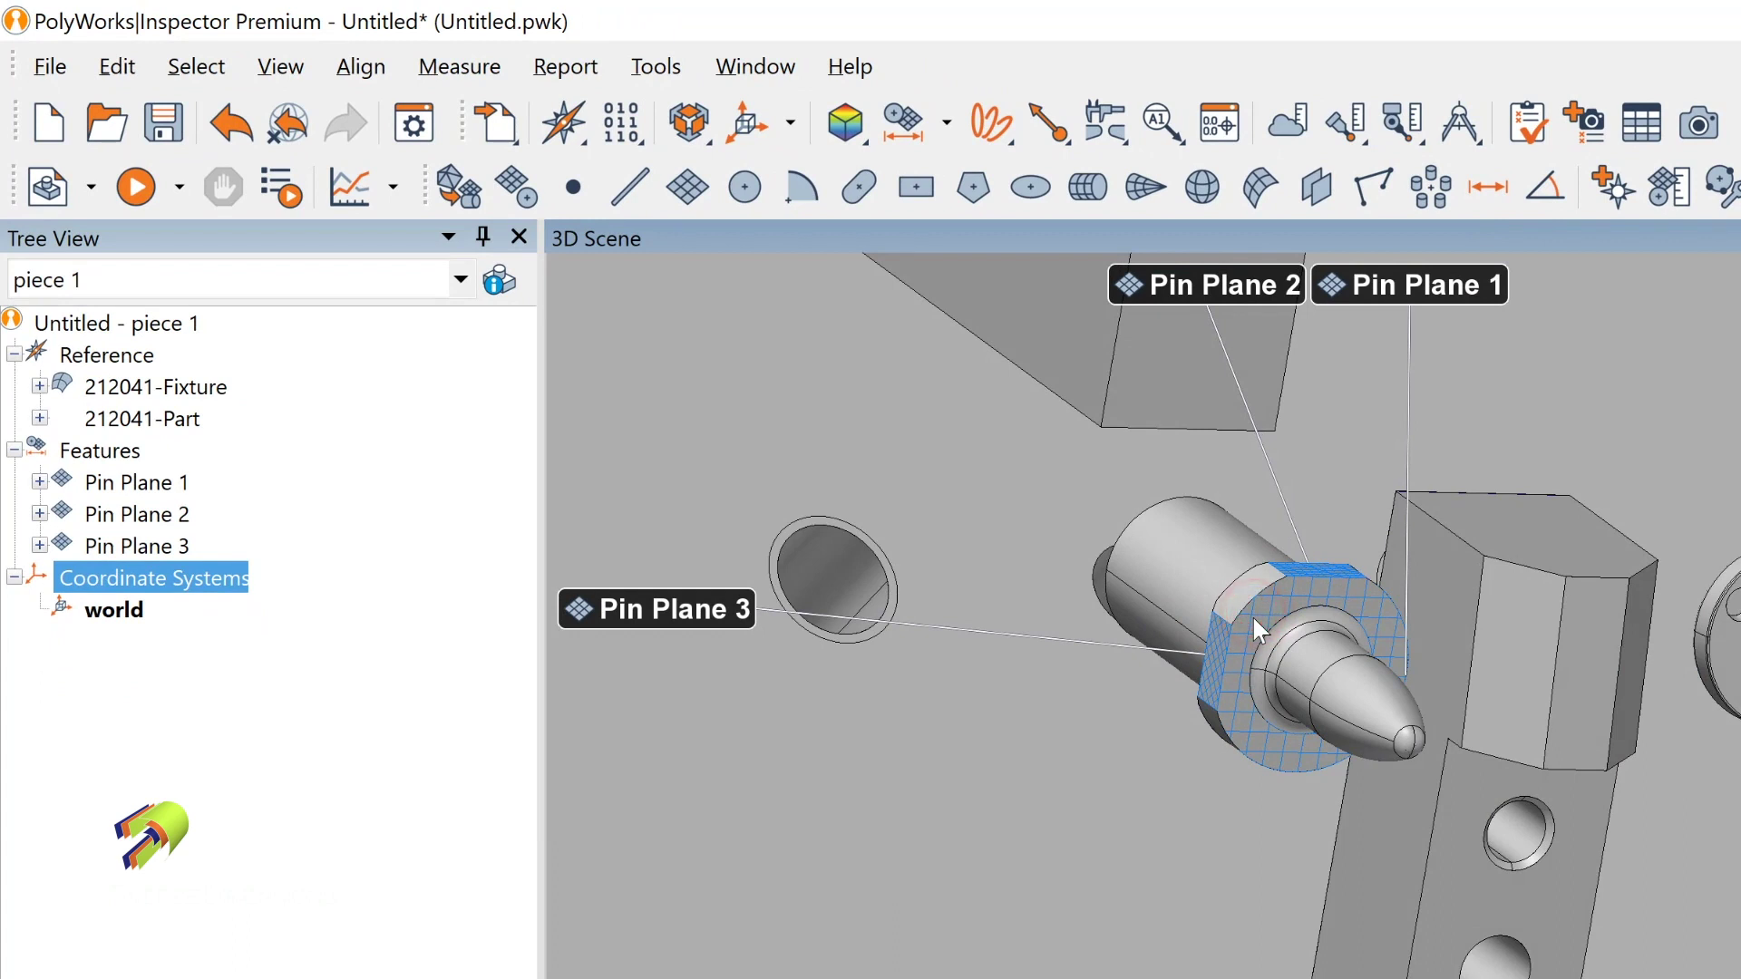
pyautogui.scroll(2, 1258, 630)
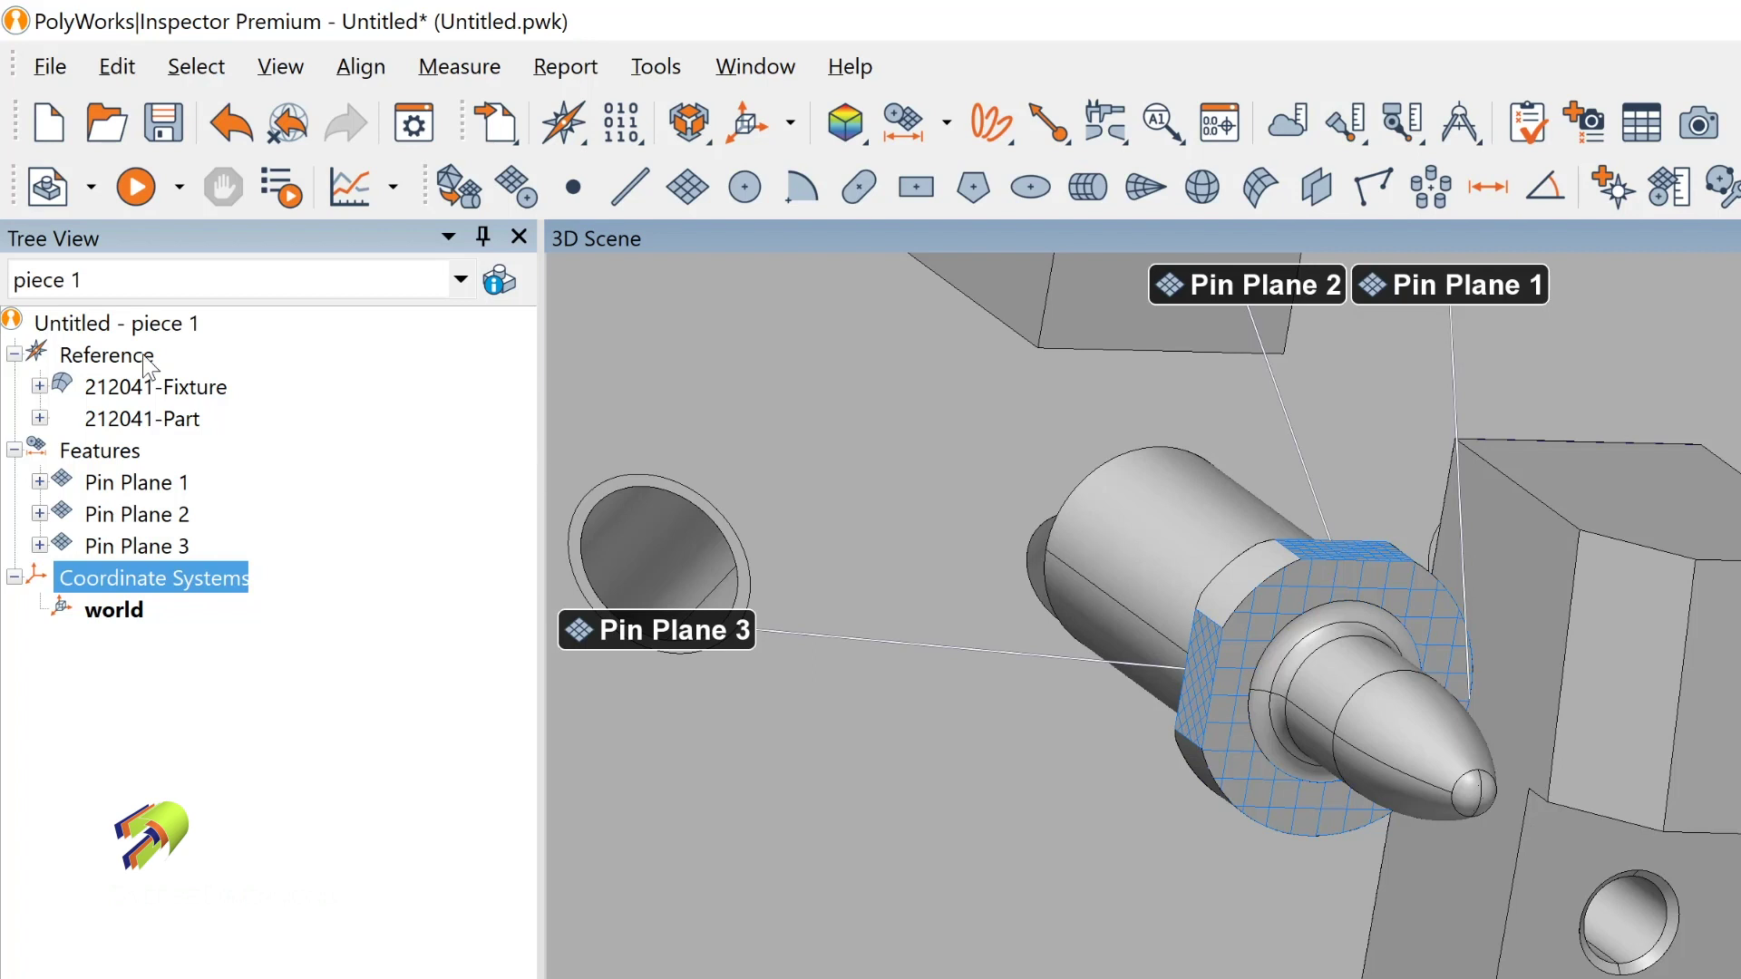
# - Start a new Cartesian coordinate system and name it "Rt Pin Coord Sys"
pyautogui.rightClick(197, 579)
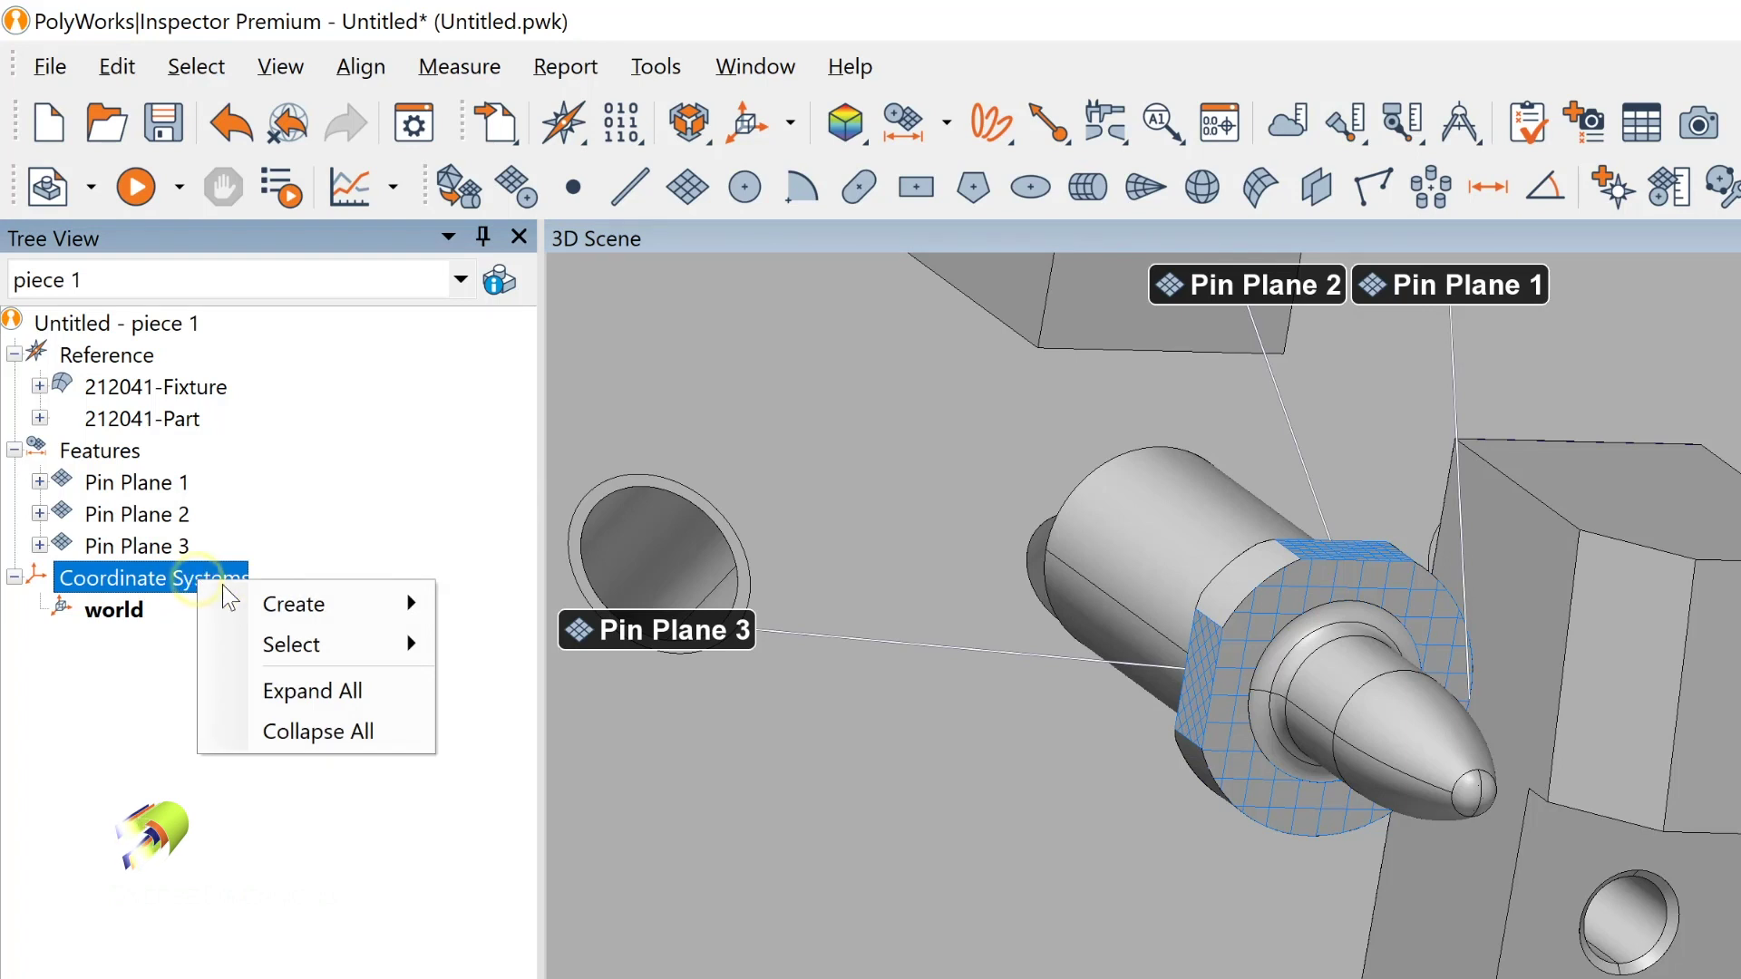
pyautogui.click(272, 603)
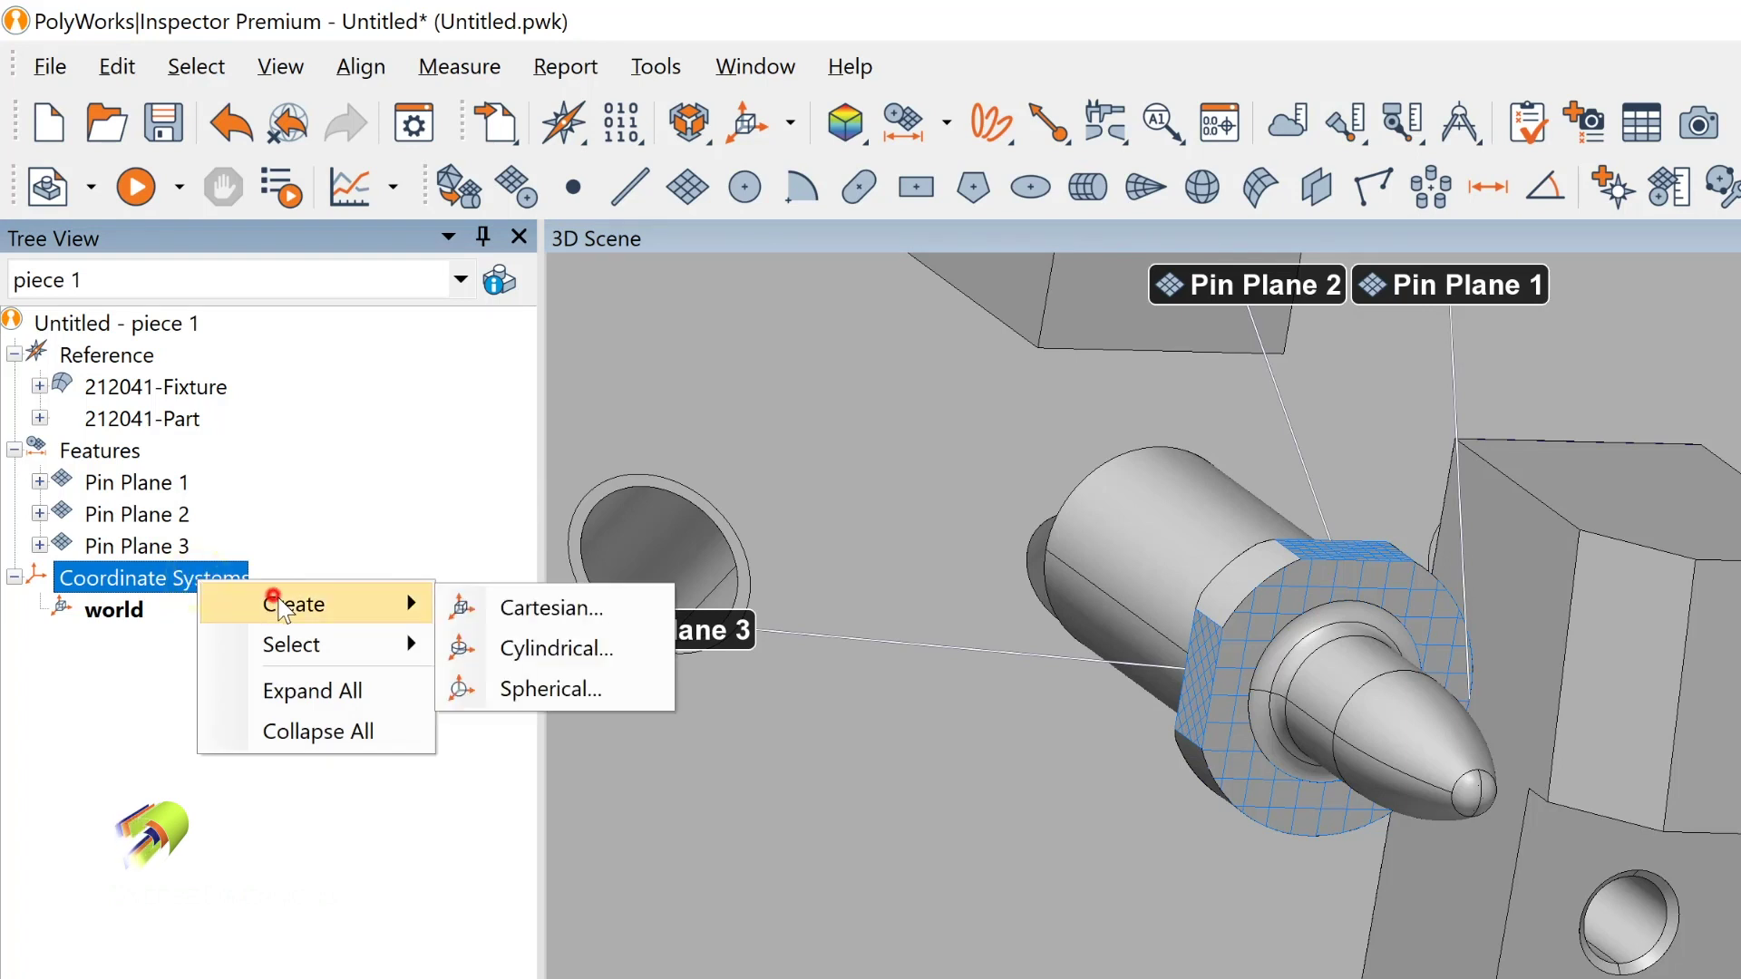
pyautogui.click(506, 608)
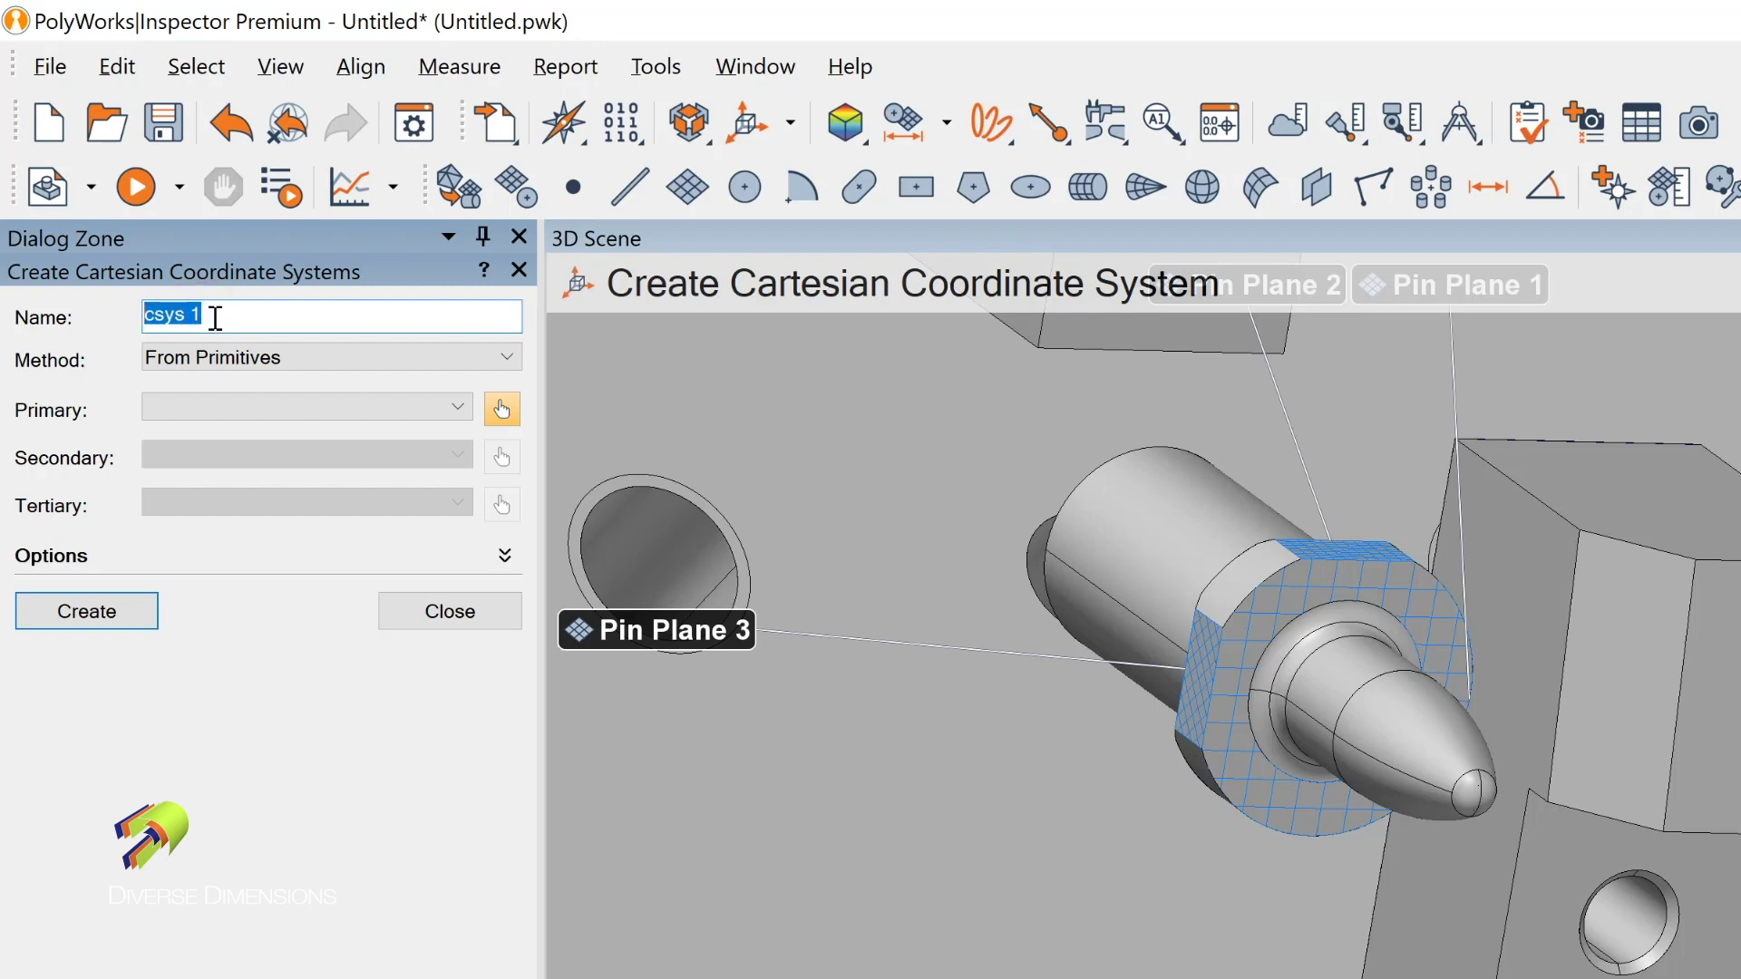
pyautogui.write('Rt Pin Coord Sys')
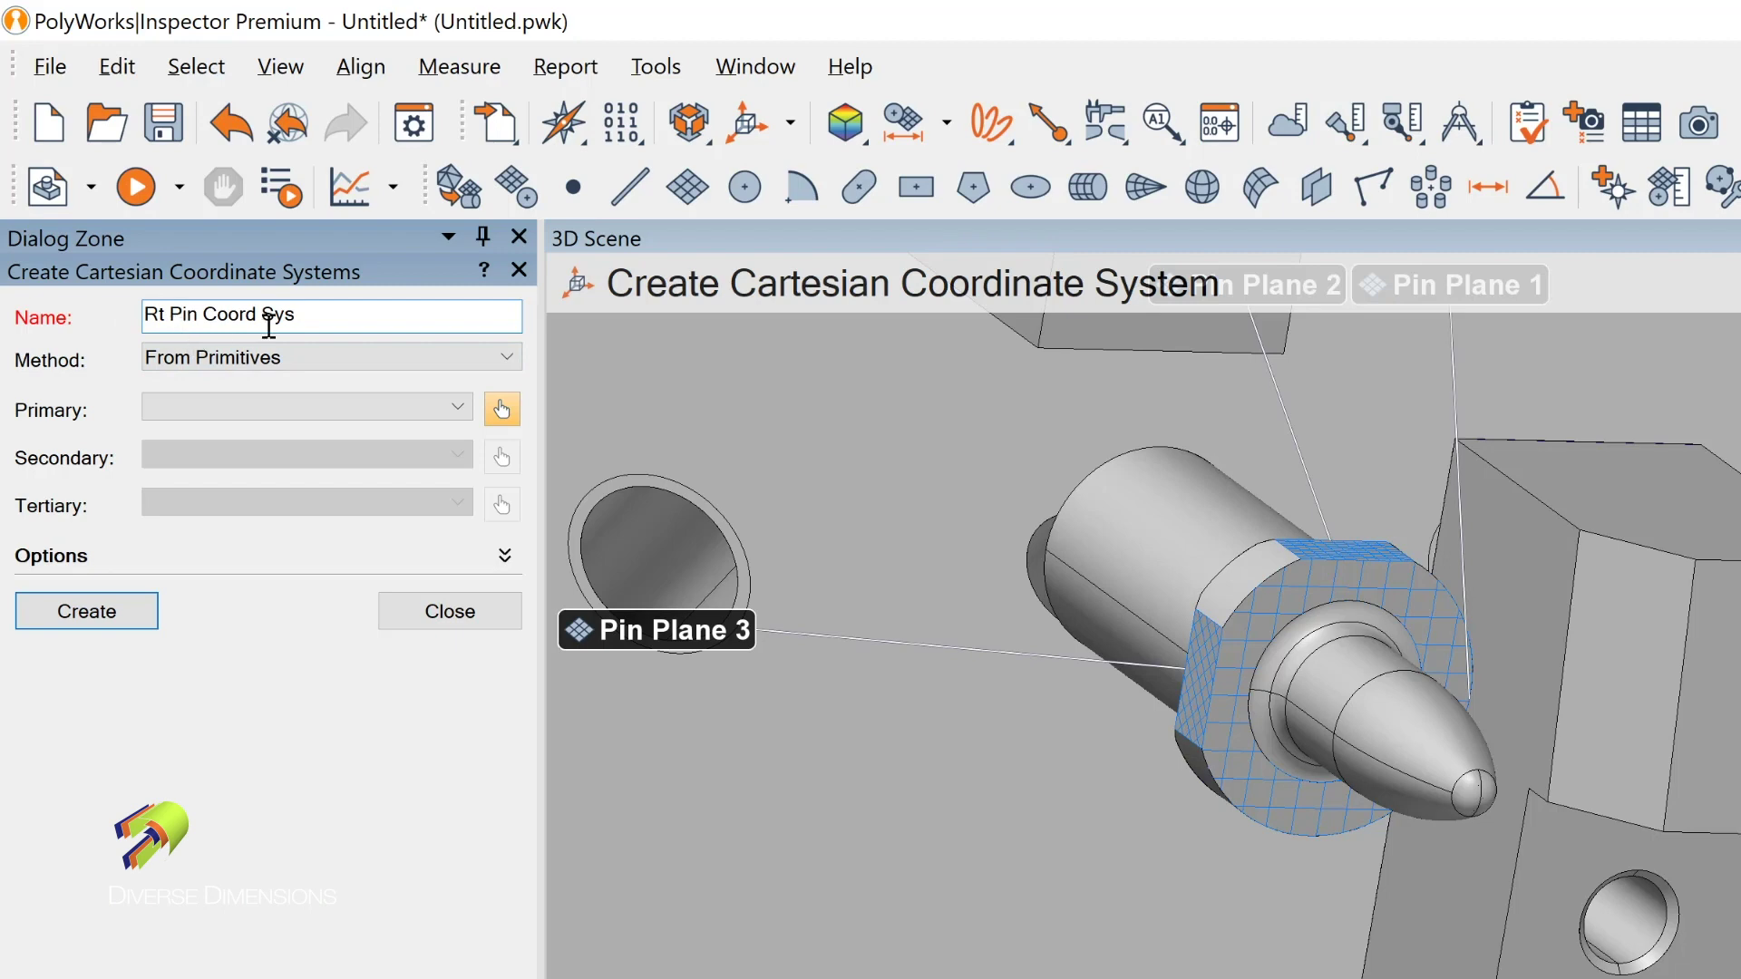
# - Define the coordinate system with Pin Plane 1 as primary, Pin Plane 2 as secondary and Pin Plane 3 as tertiary
pyautogui.click(467, 413)
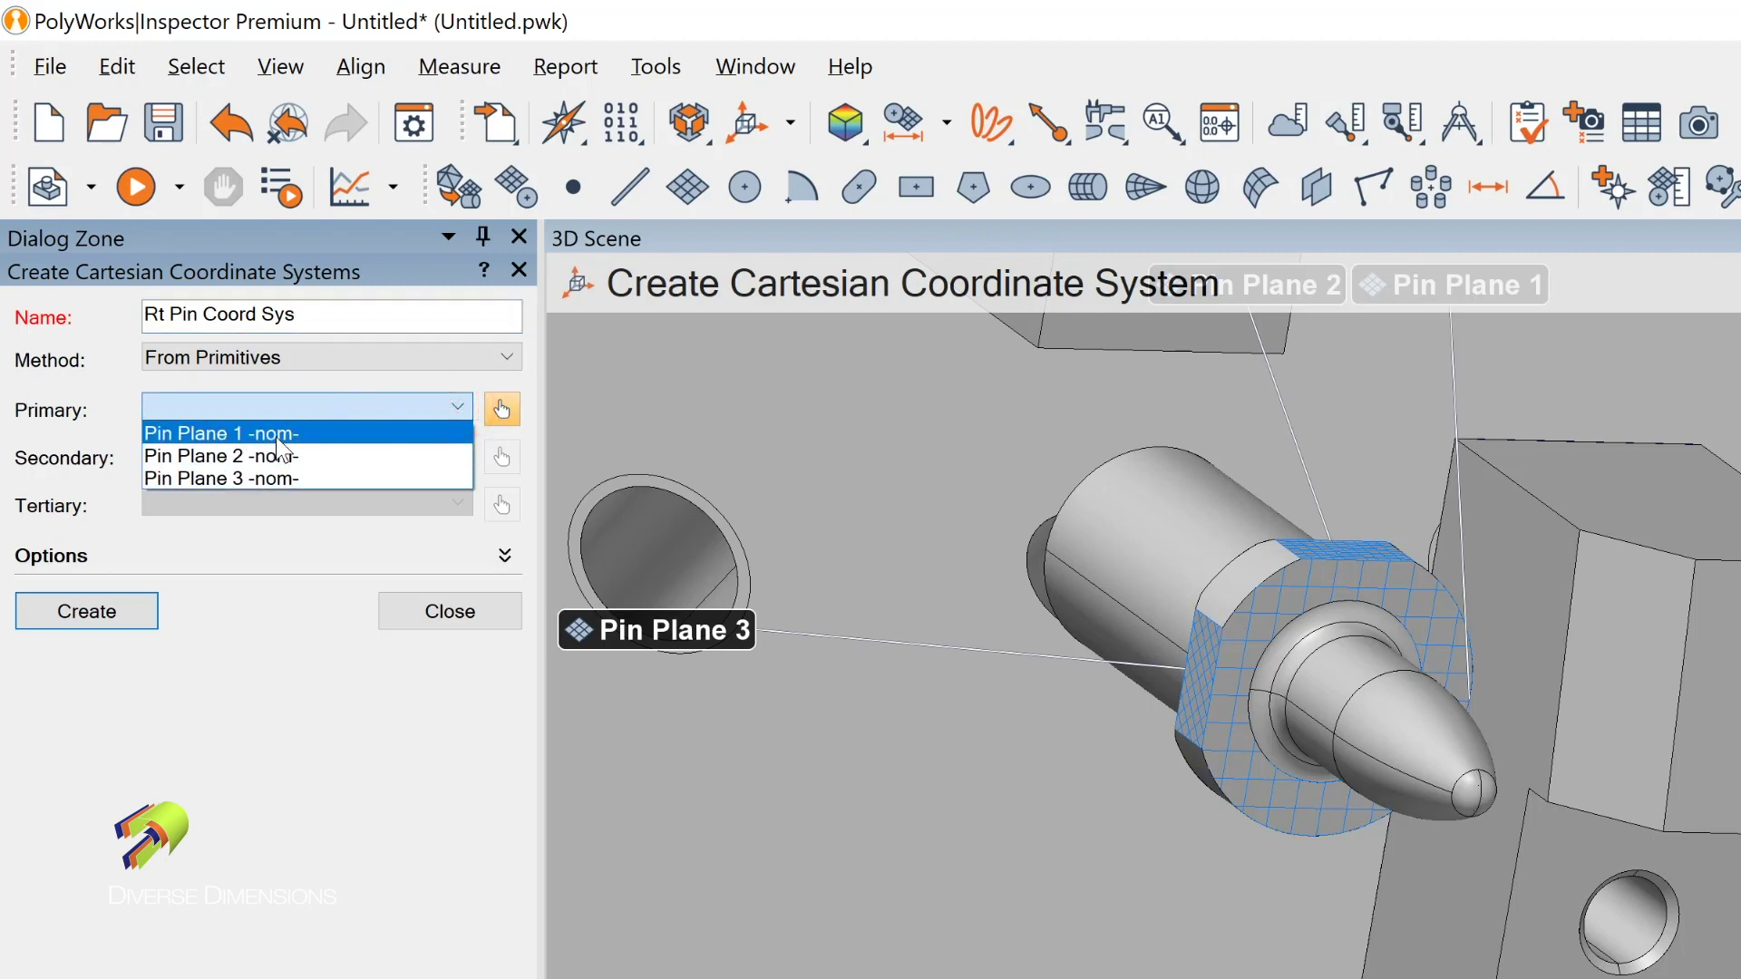
pyautogui.click(276, 436)
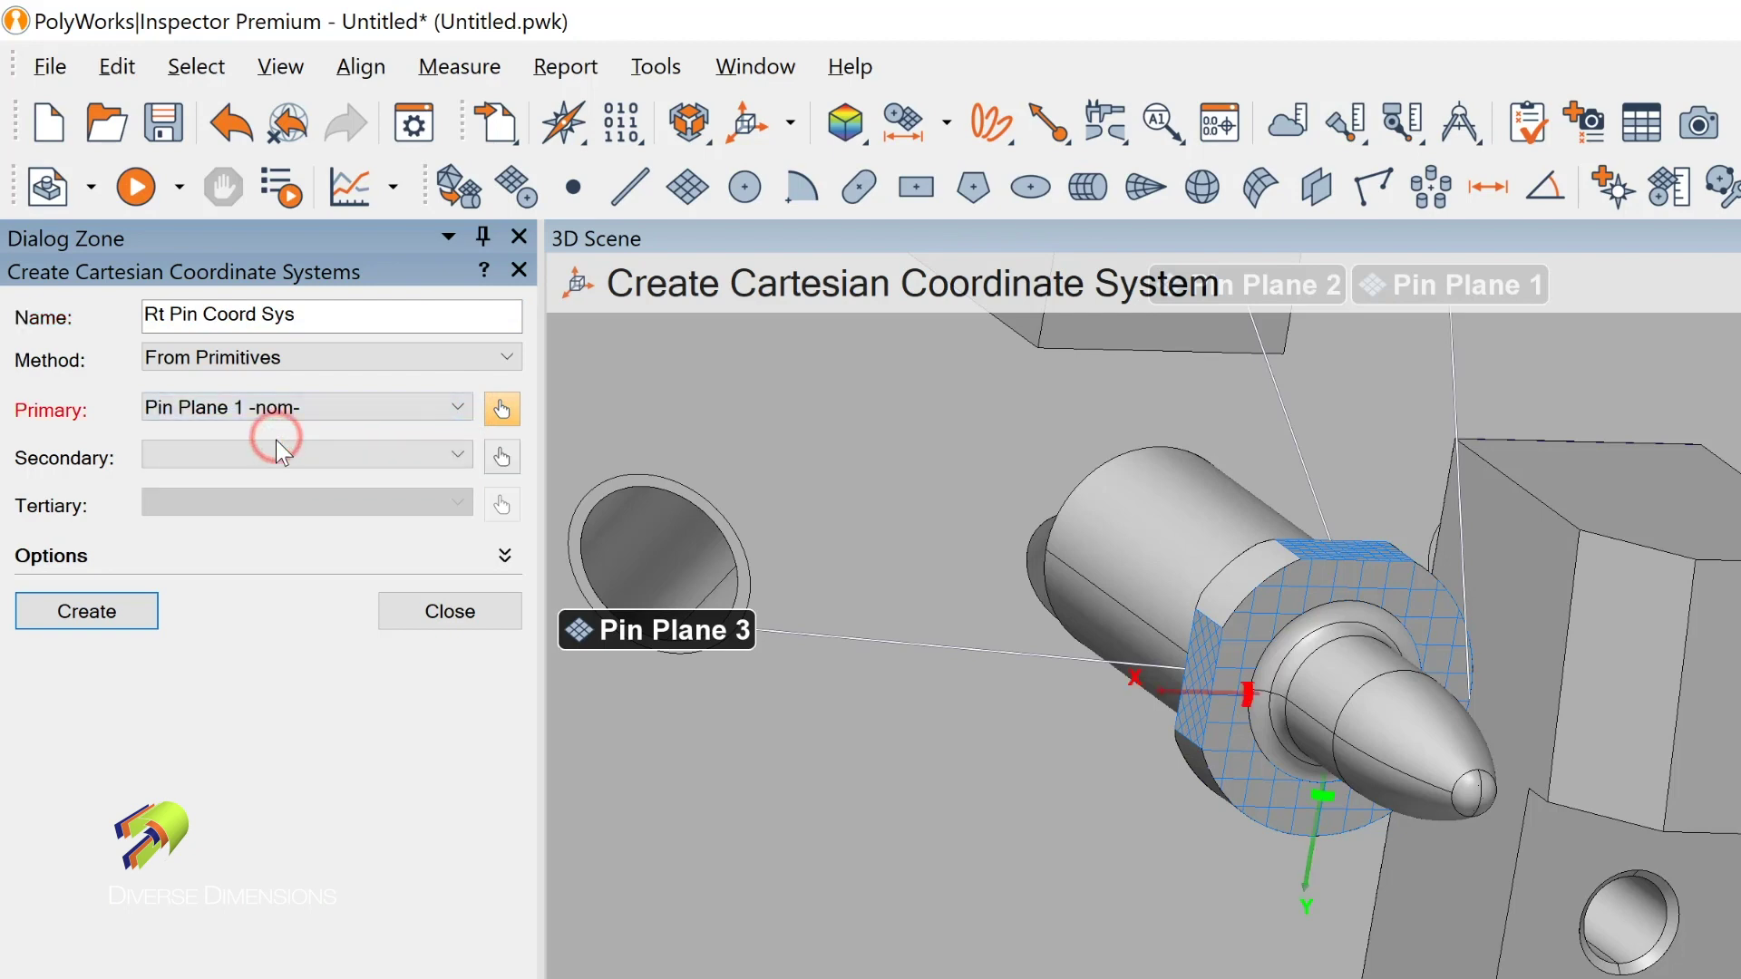
pyautogui.click(437, 457)
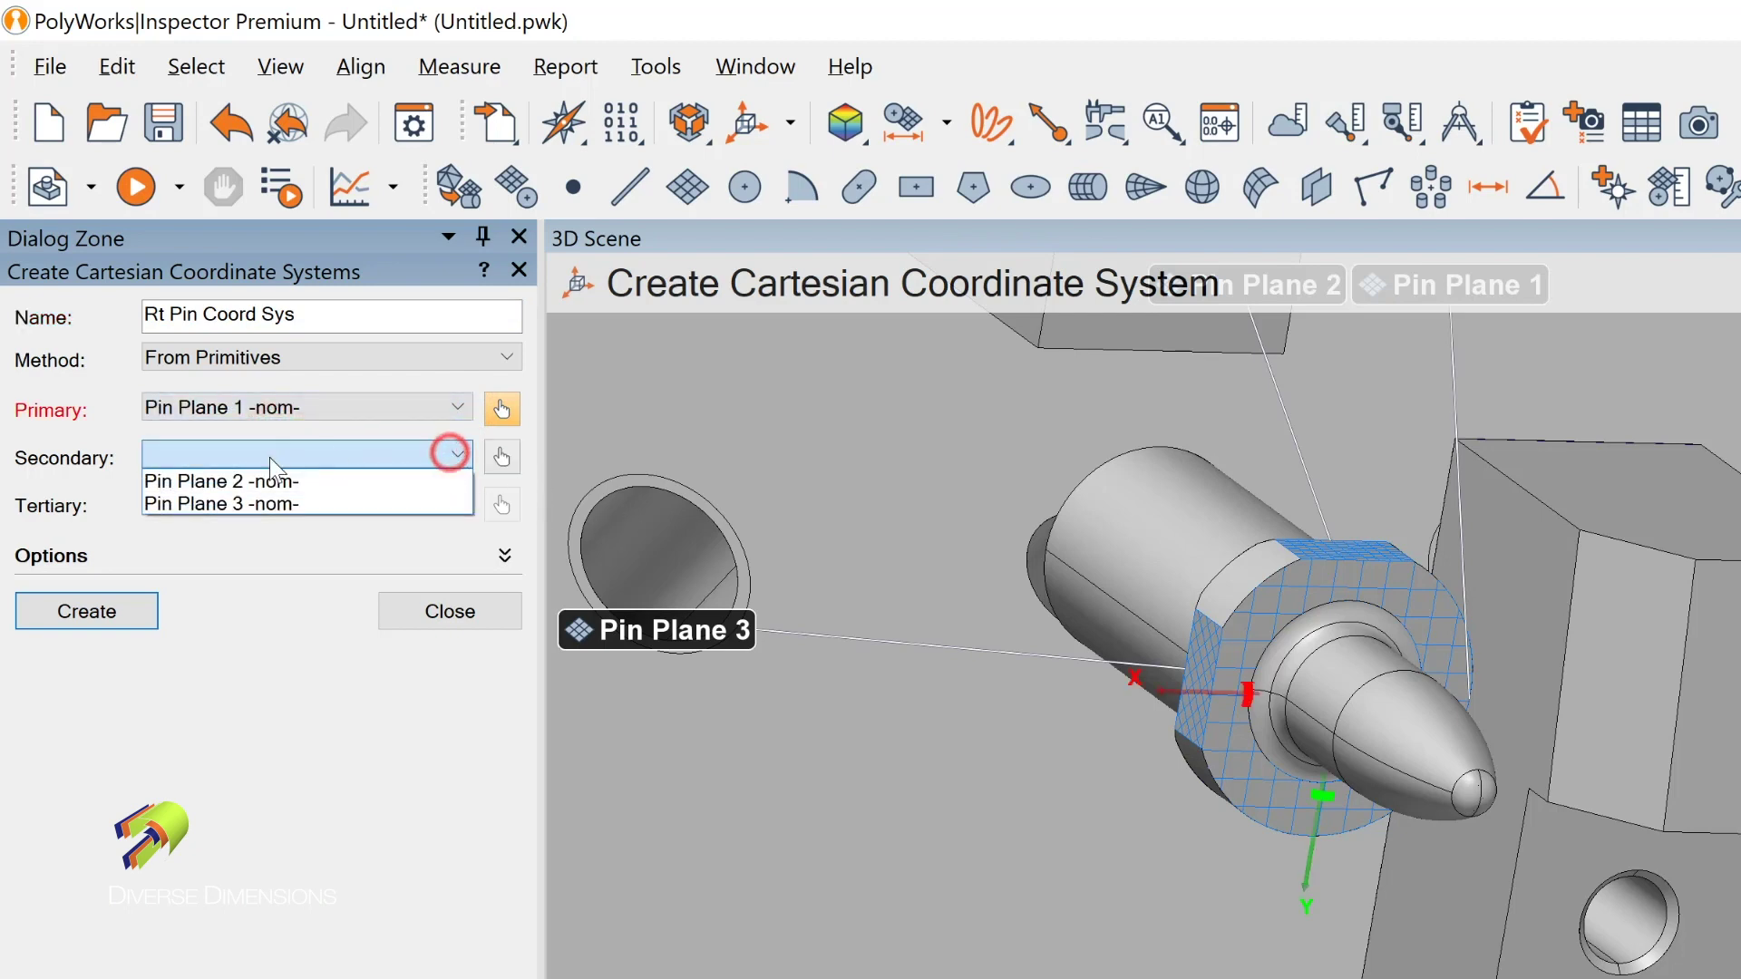
pyautogui.click(261, 478)
pyautogui.click(265, 499)
pyautogui.click(267, 534)
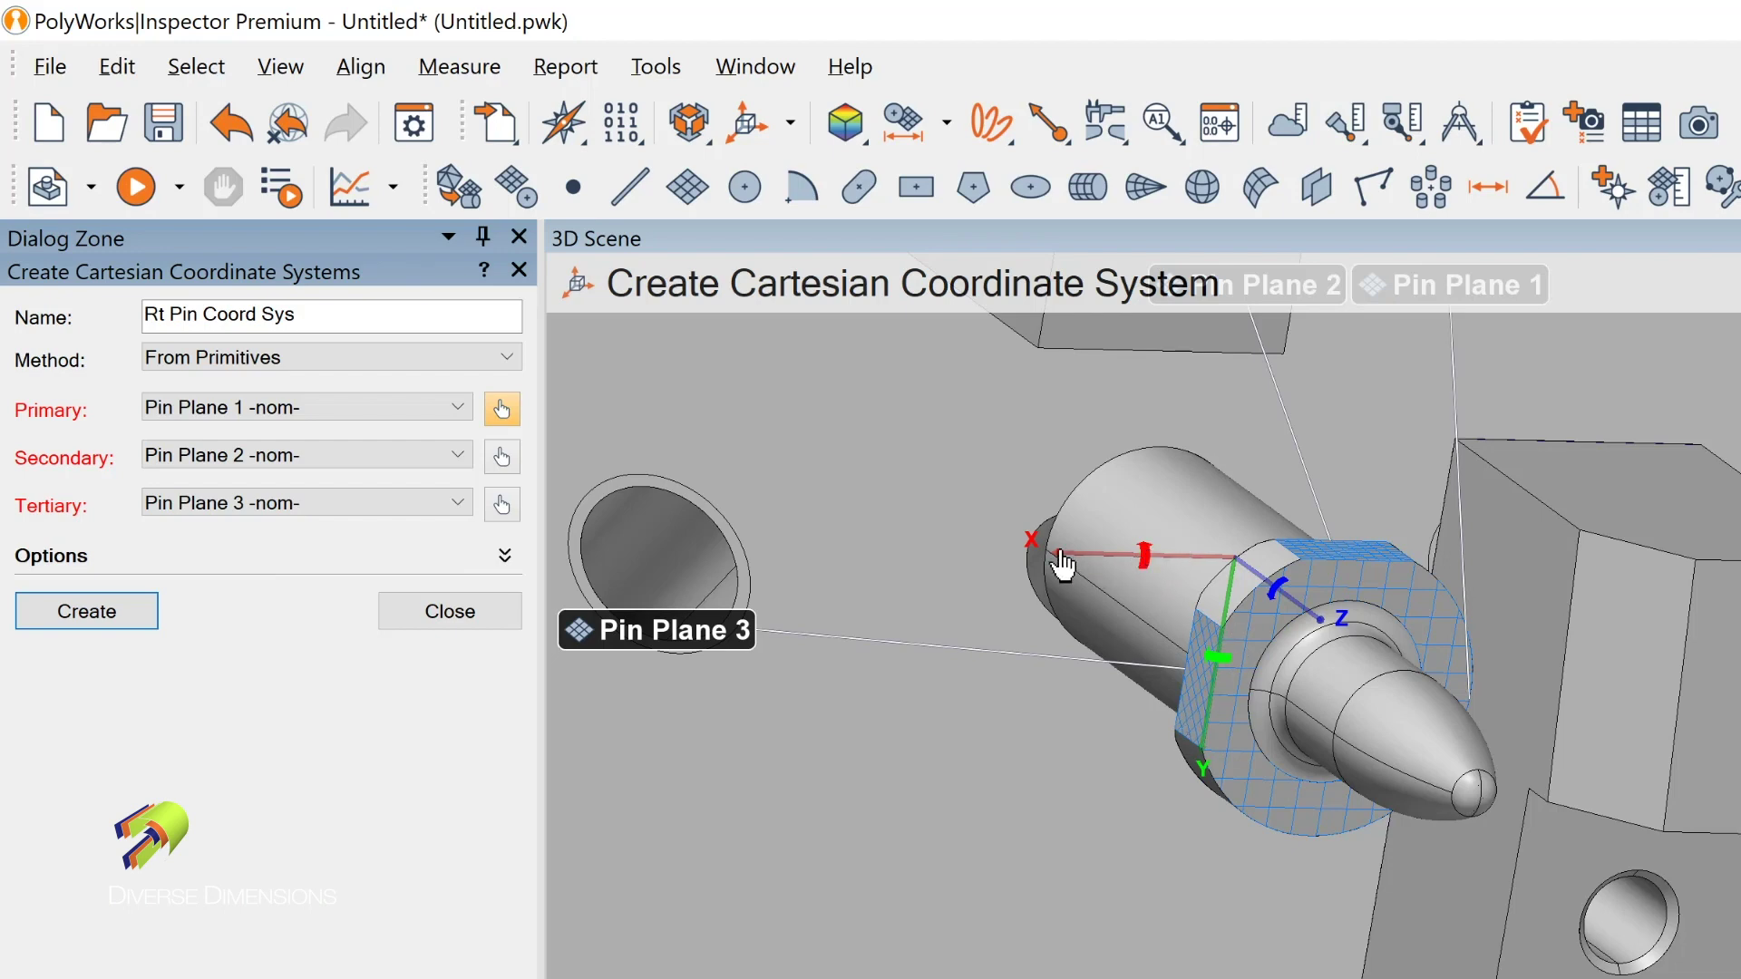
# - Rotate the previewed axes so that X points along the pin toward its tip and Z points downward along the flange face
pyautogui.click(1146, 554)
pyautogui.click(1146, 555)
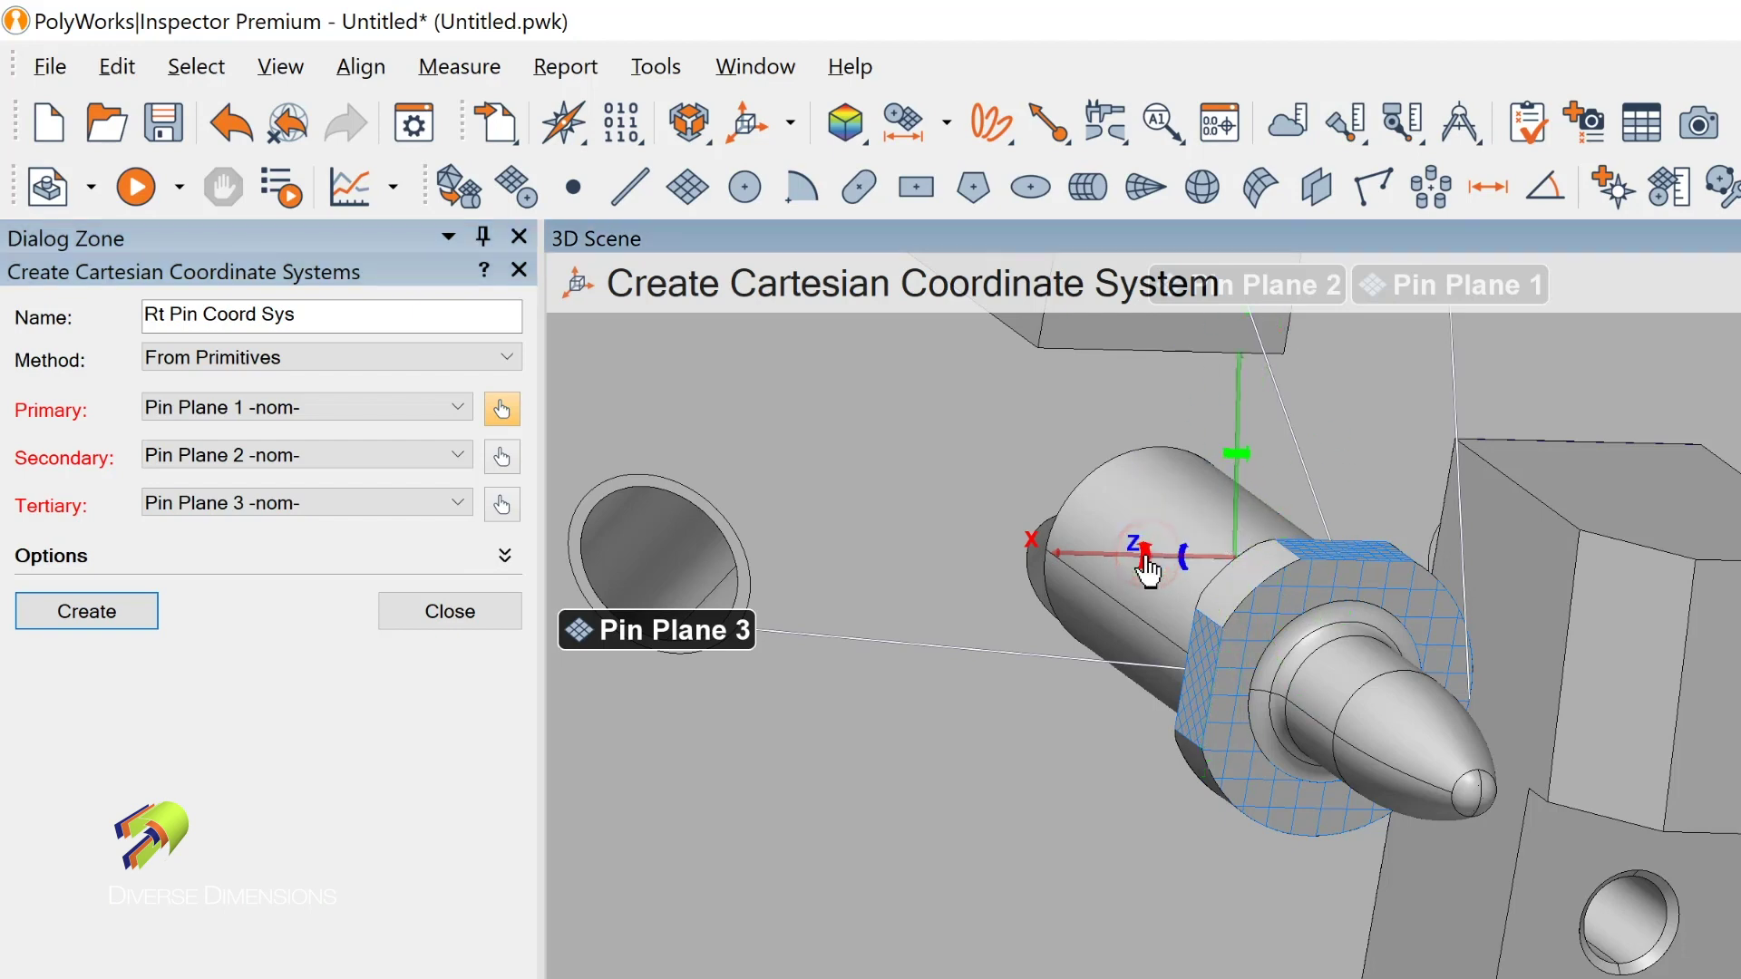
pyautogui.click(1146, 555)
pyautogui.click(1146, 555)
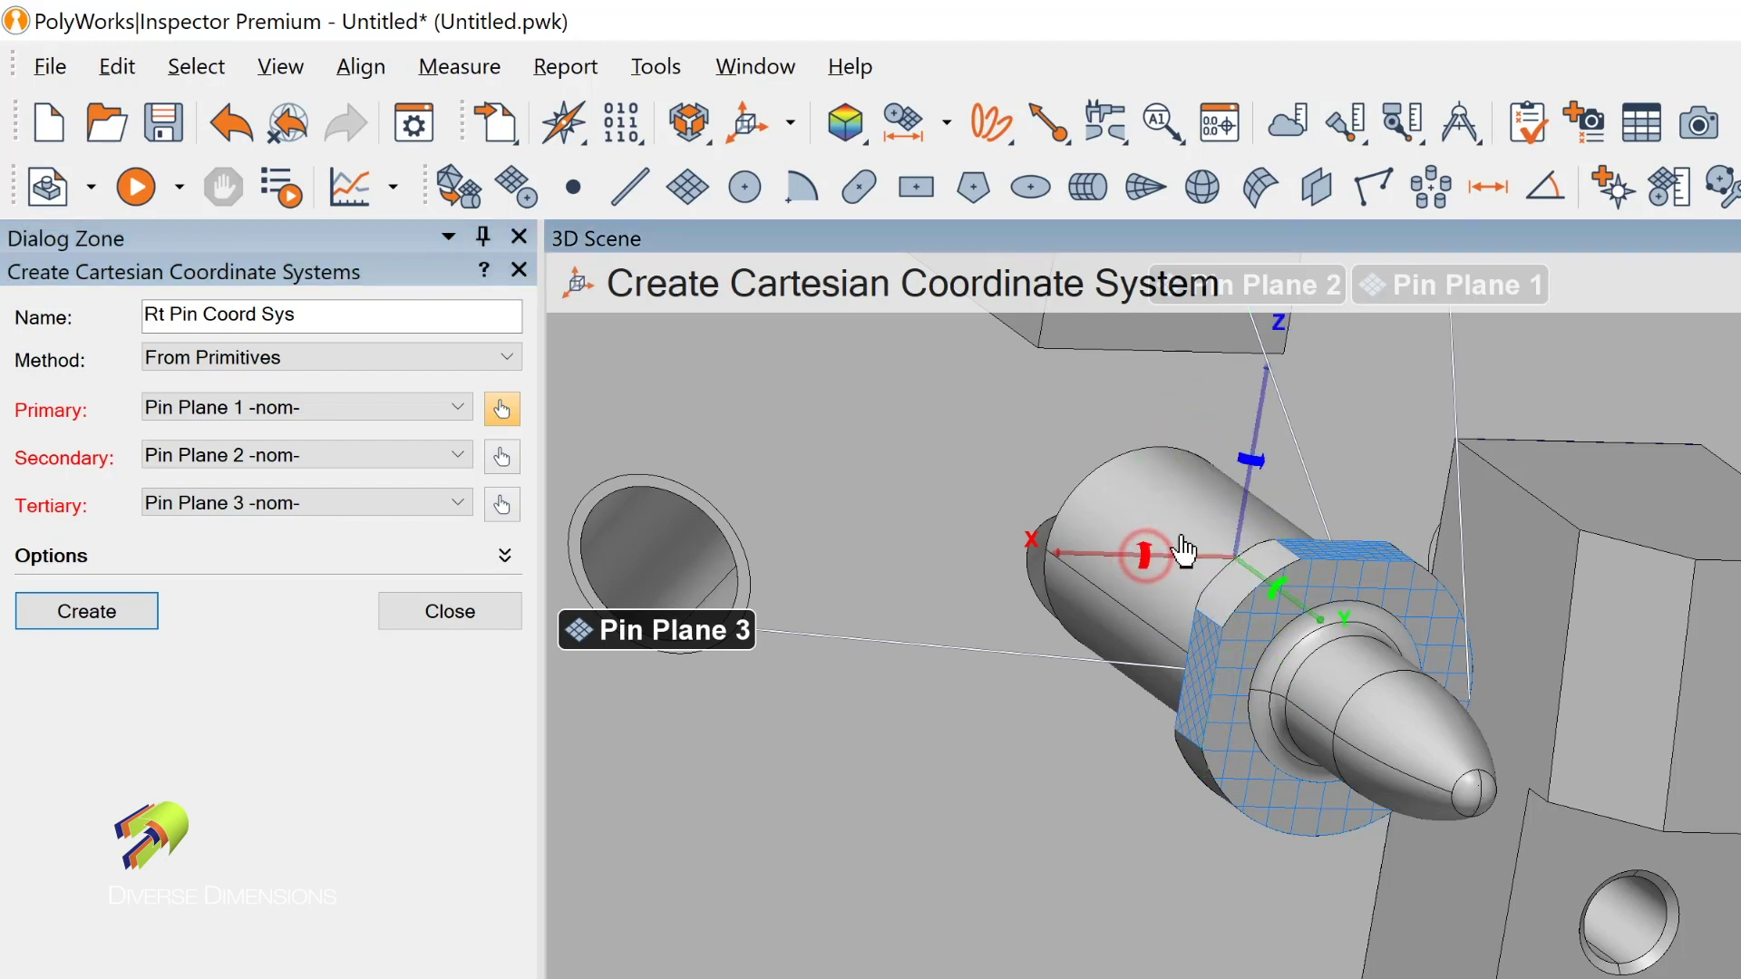
pyautogui.click(1254, 465)
pyautogui.click(1253, 464)
pyautogui.click(1254, 464)
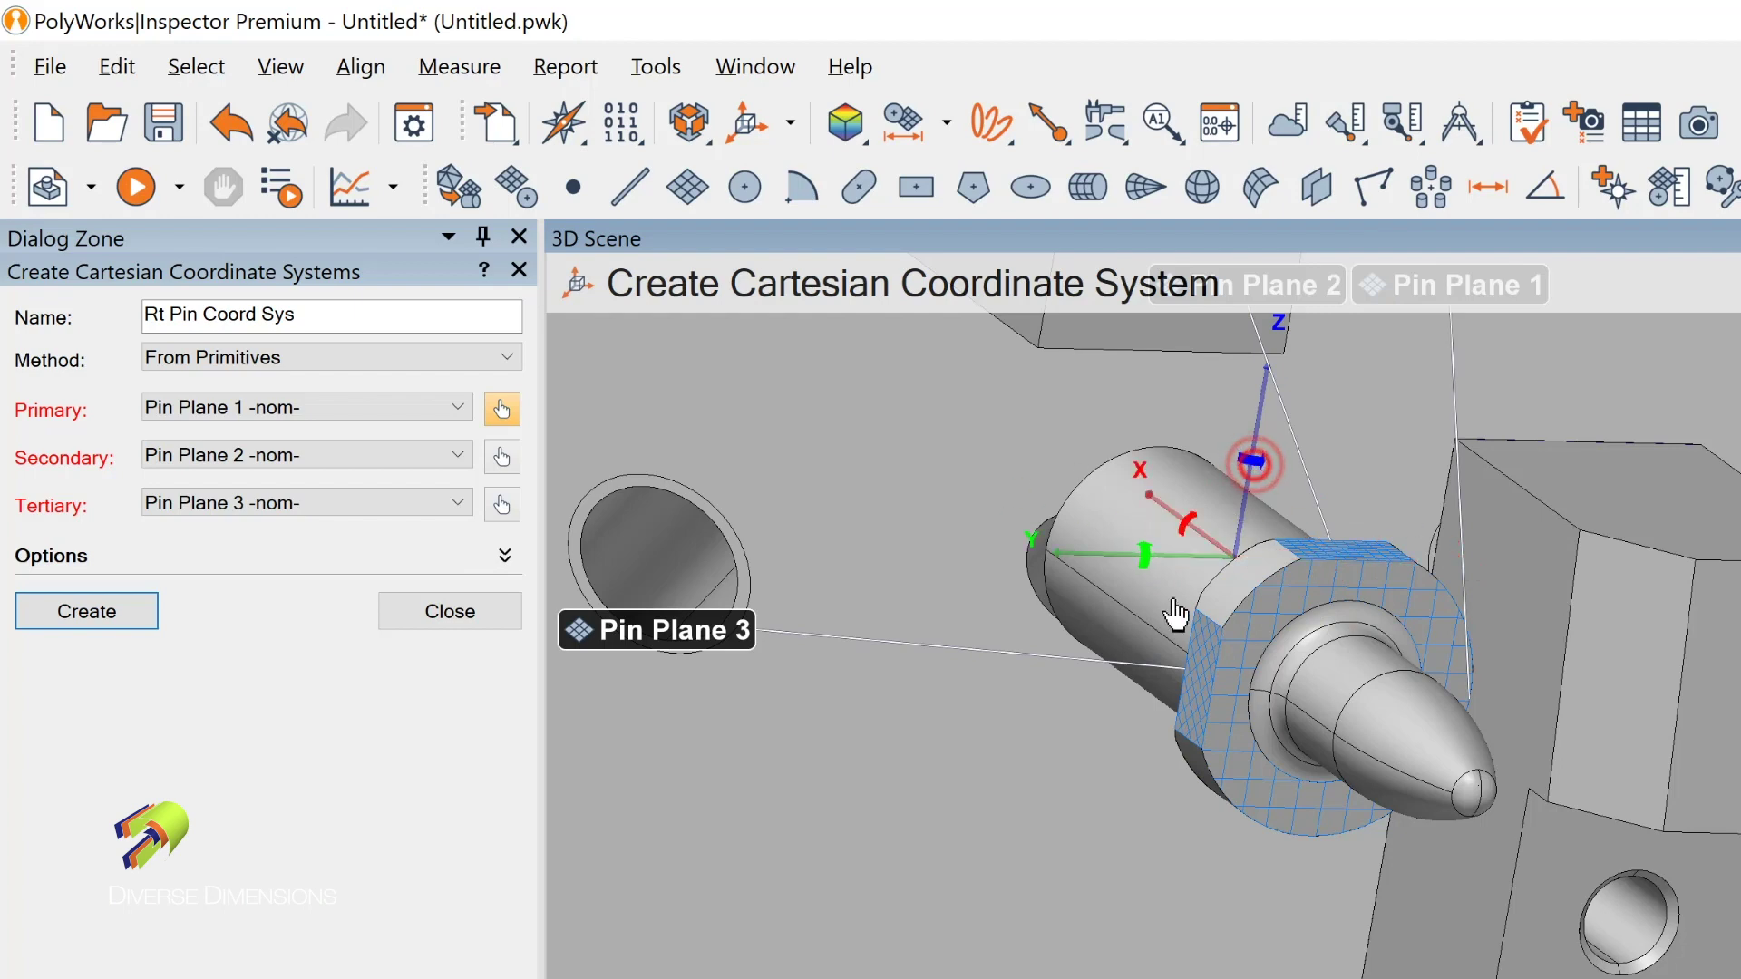
pyautogui.click(1146, 554)
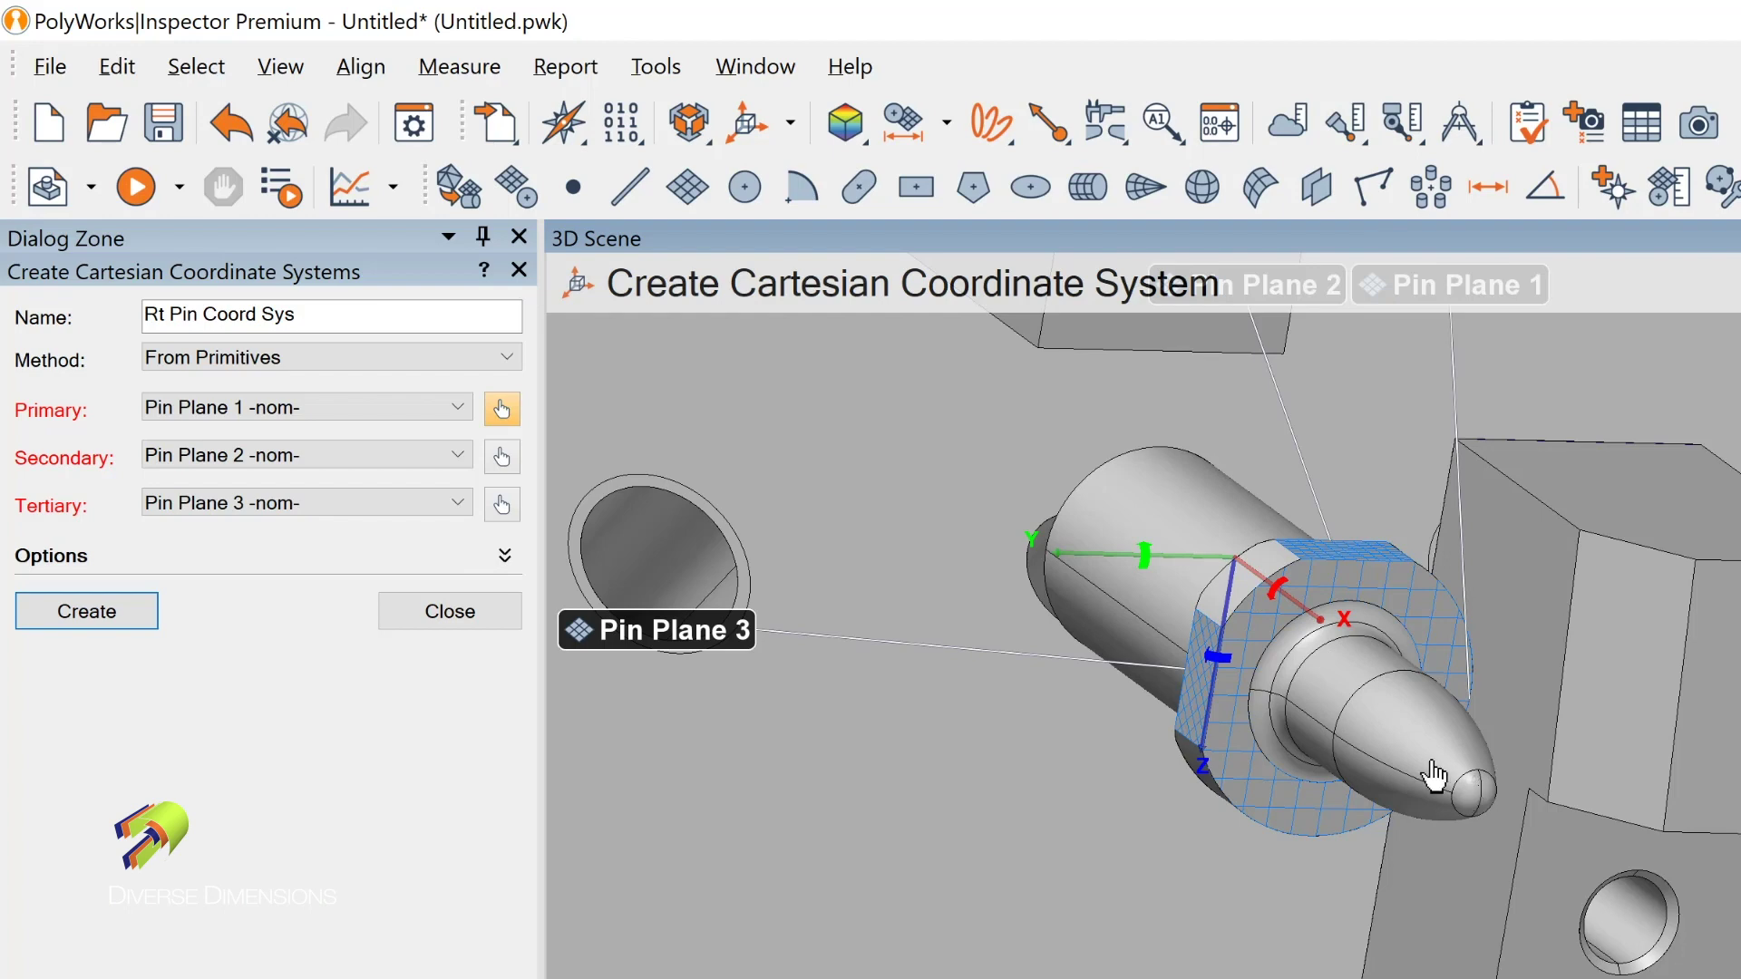
# - Create the Rt Pin Coord Sys coordinate system with the chosen axis orientation and end the creation command
pyautogui.press('ctrl')
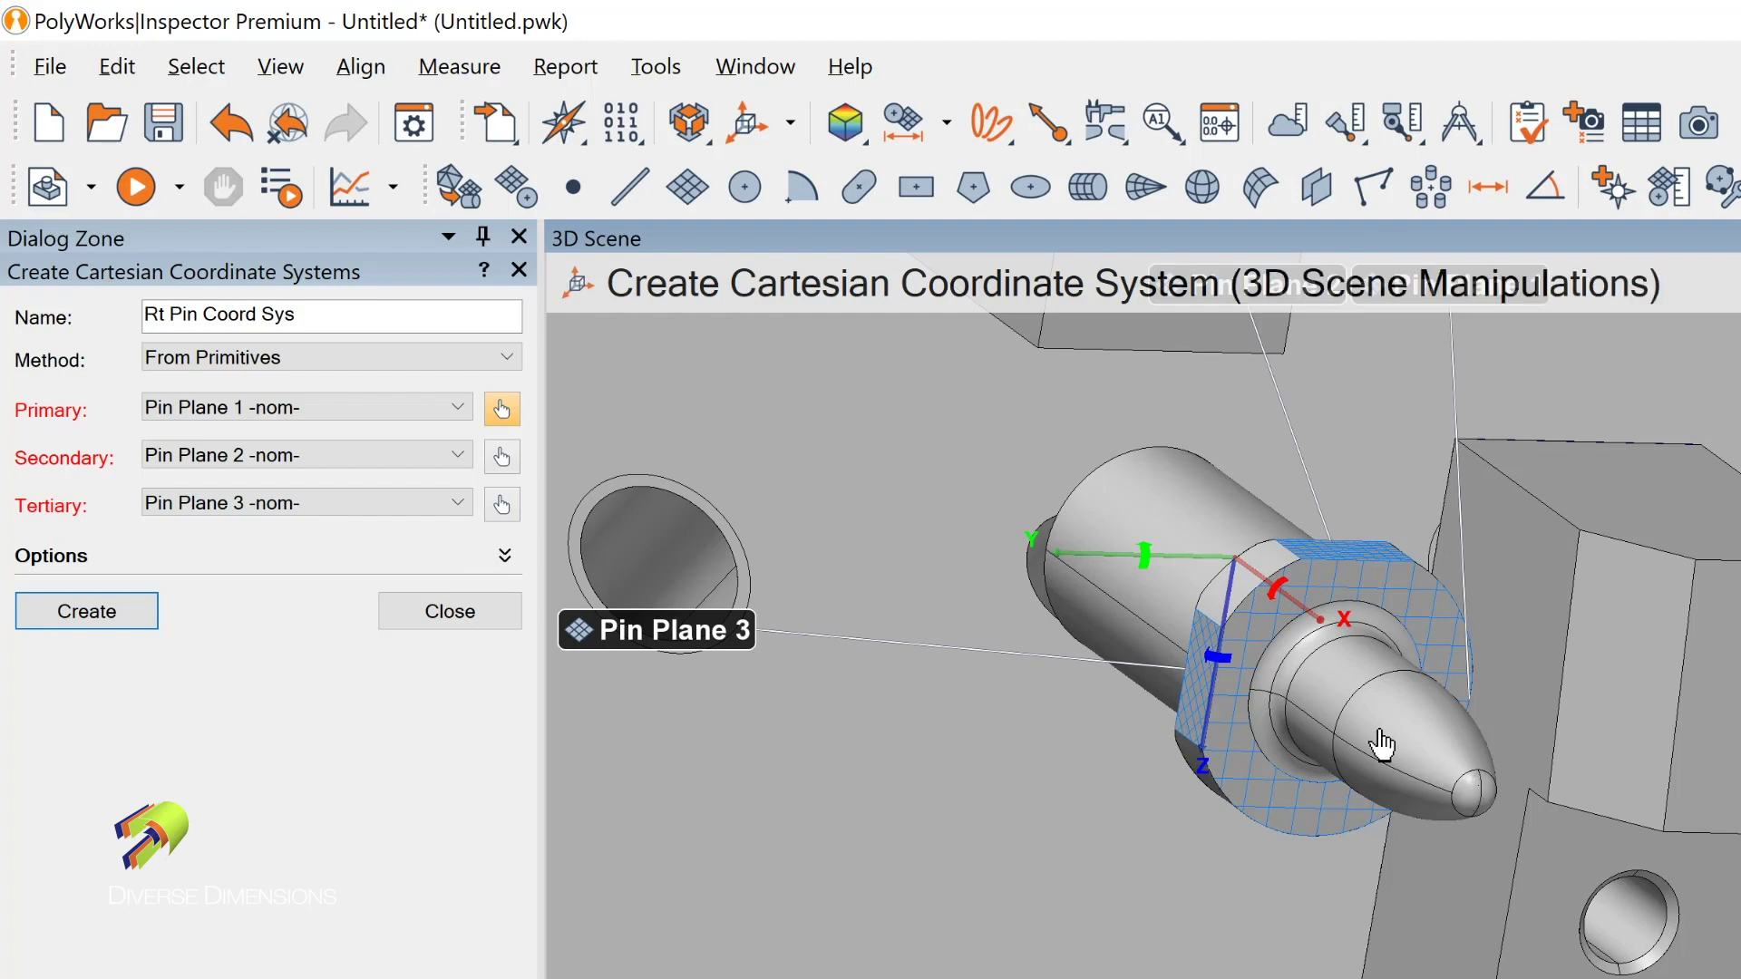
pyautogui.moveTo(1377, 686)
pyautogui.keyDown('ctrl'); pyautogui.mouseDown()
pyautogui.moveTo(1344, 683)
pyautogui.moveTo(1361, 668)
pyautogui.moveTo(1357, 700)
pyautogui.moveTo(1333, 683)
pyautogui.moveTo(1322, 662)
pyautogui.moveTo(1348, 661)
pyautogui.moveTo(1330, 606)
pyautogui.moveTo(1357, 607)
pyautogui.moveTo(1376, 729)
pyautogui.mouseUp(); pyautogui.keyUp('ctrl')
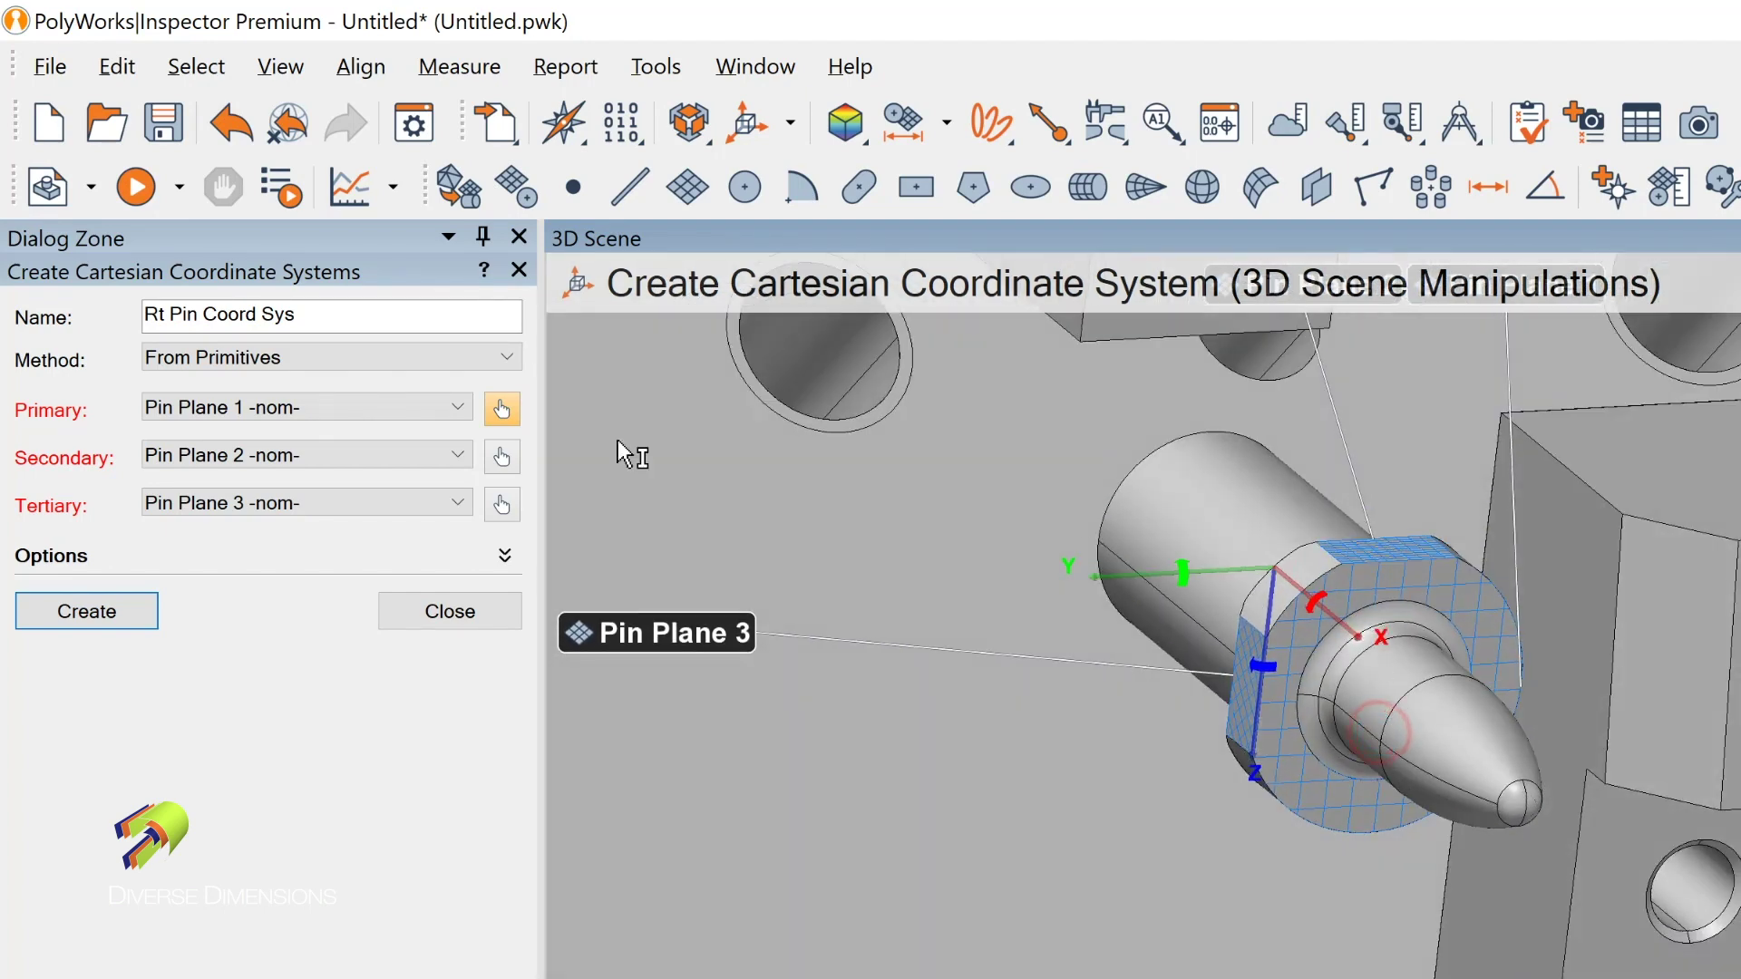
pyautogui.click(87, 611)
pyautogui.click(458, 615)
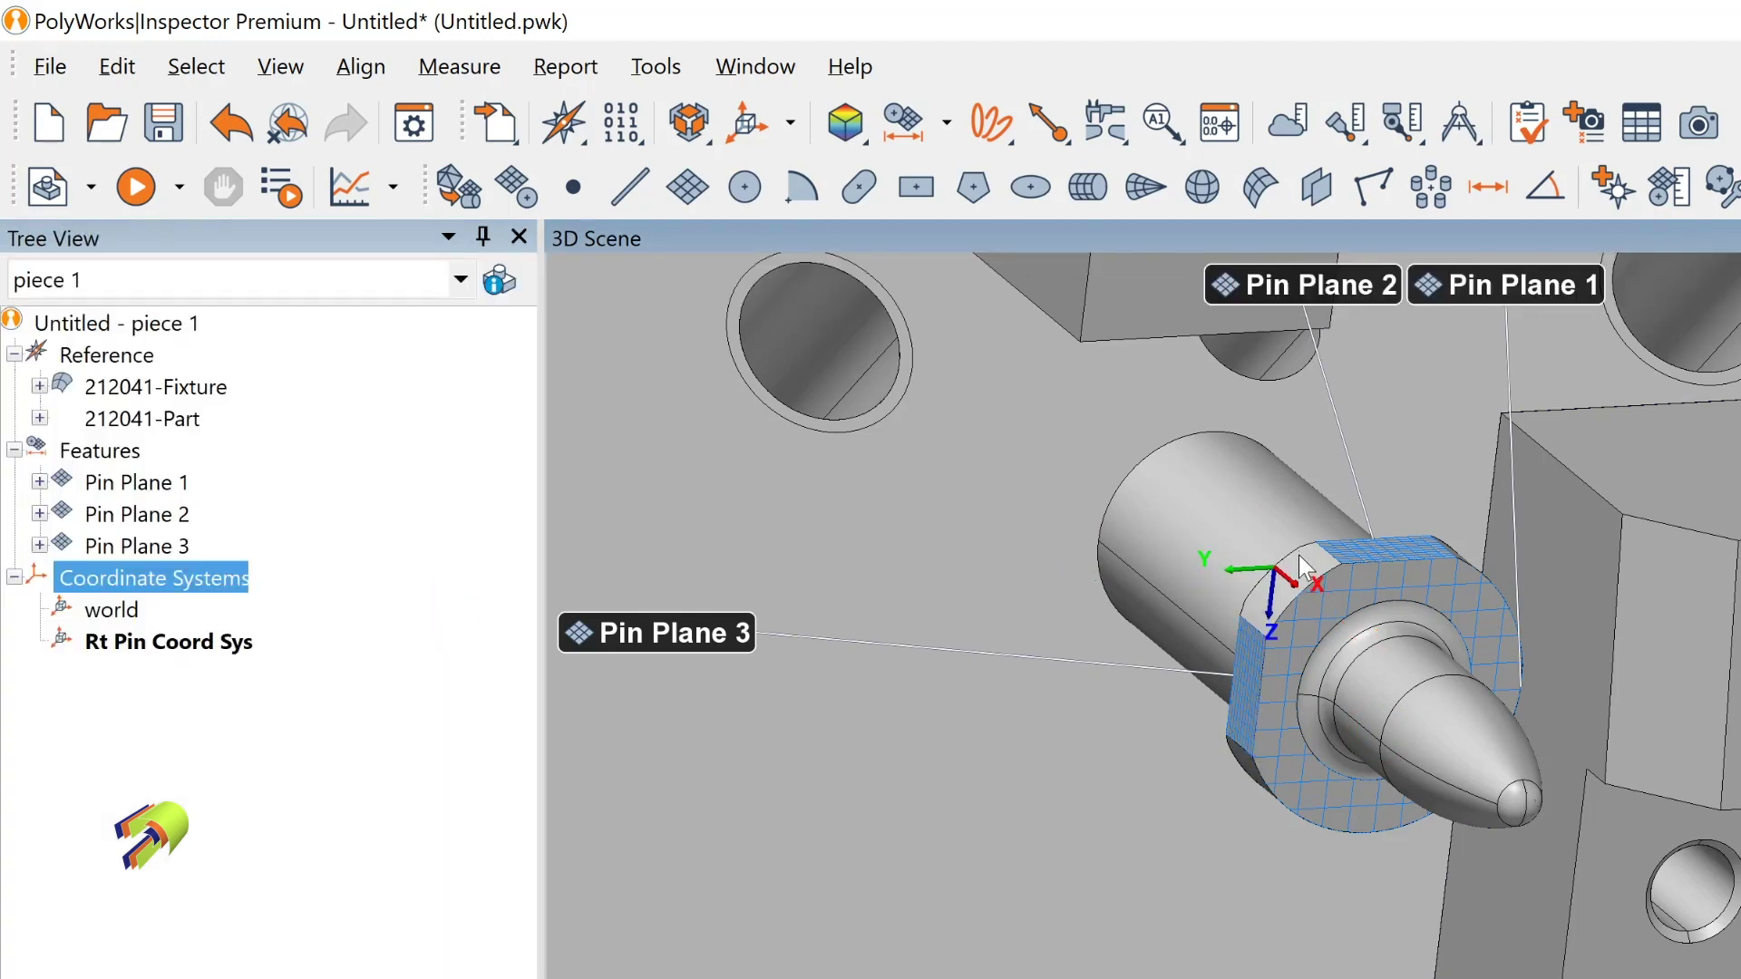
# - Inspect the new coordinate system's origin and axis directions at the pin from several angles
pyautogui.moveTo(1406, 700); pyautogui.dragTo(1410, 711)
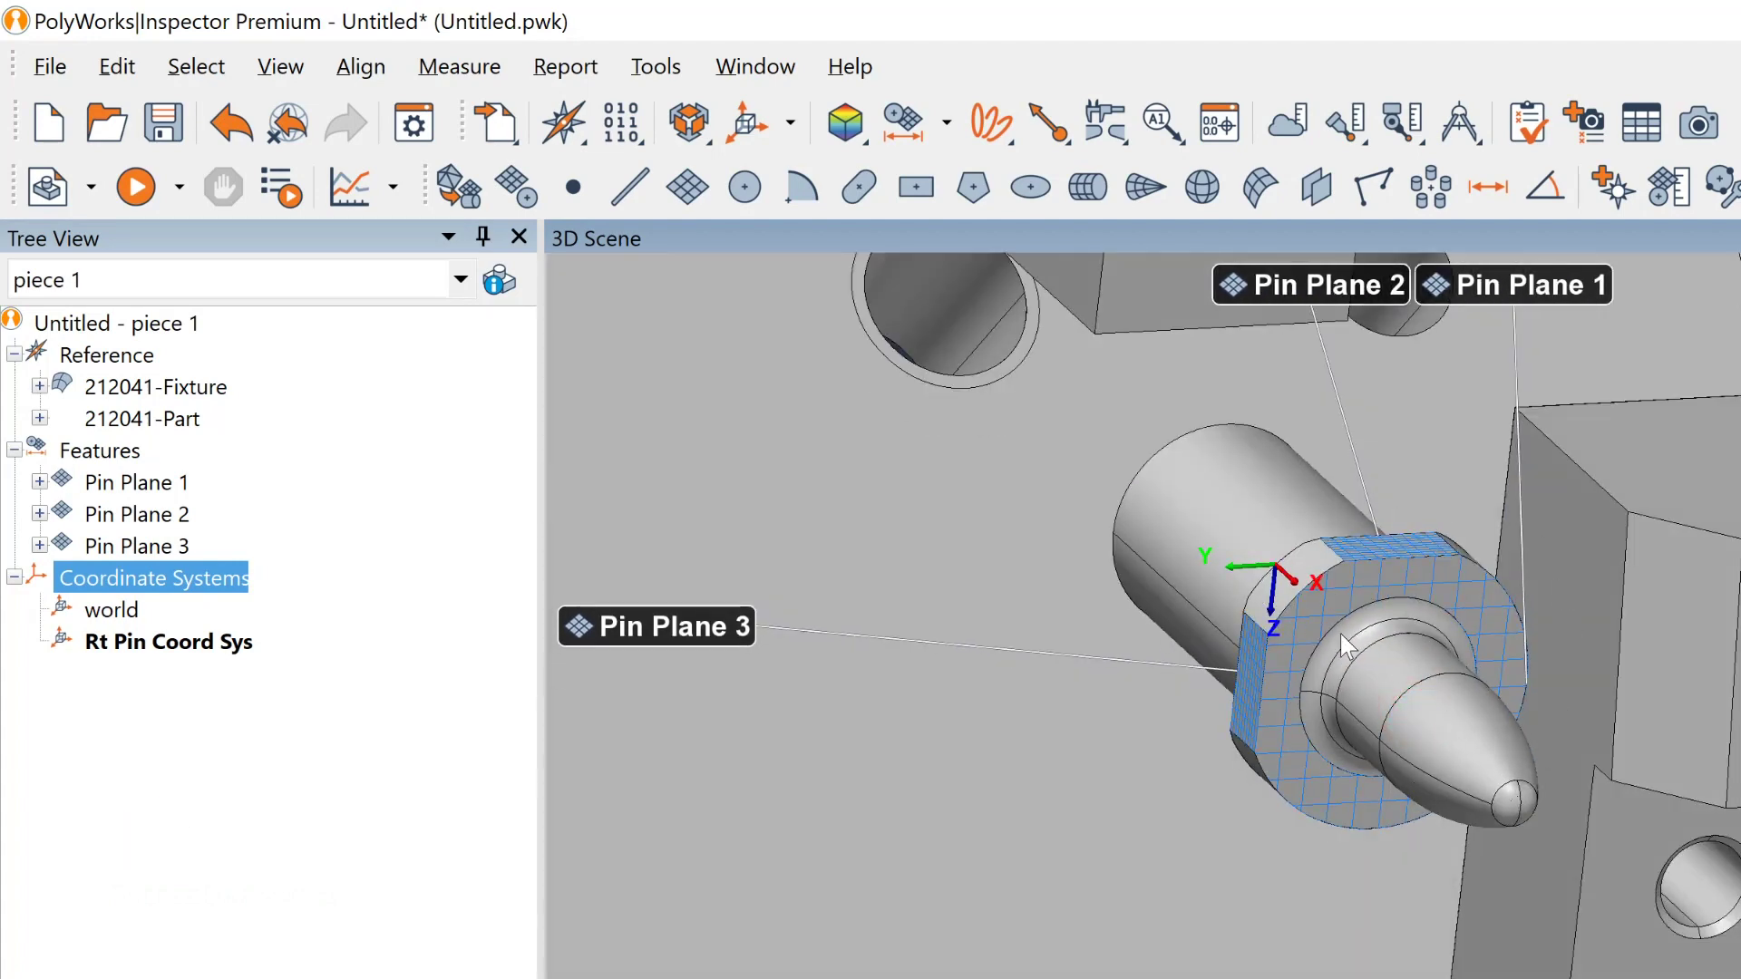
pyautogui.scroll(-3, 1336, 667)
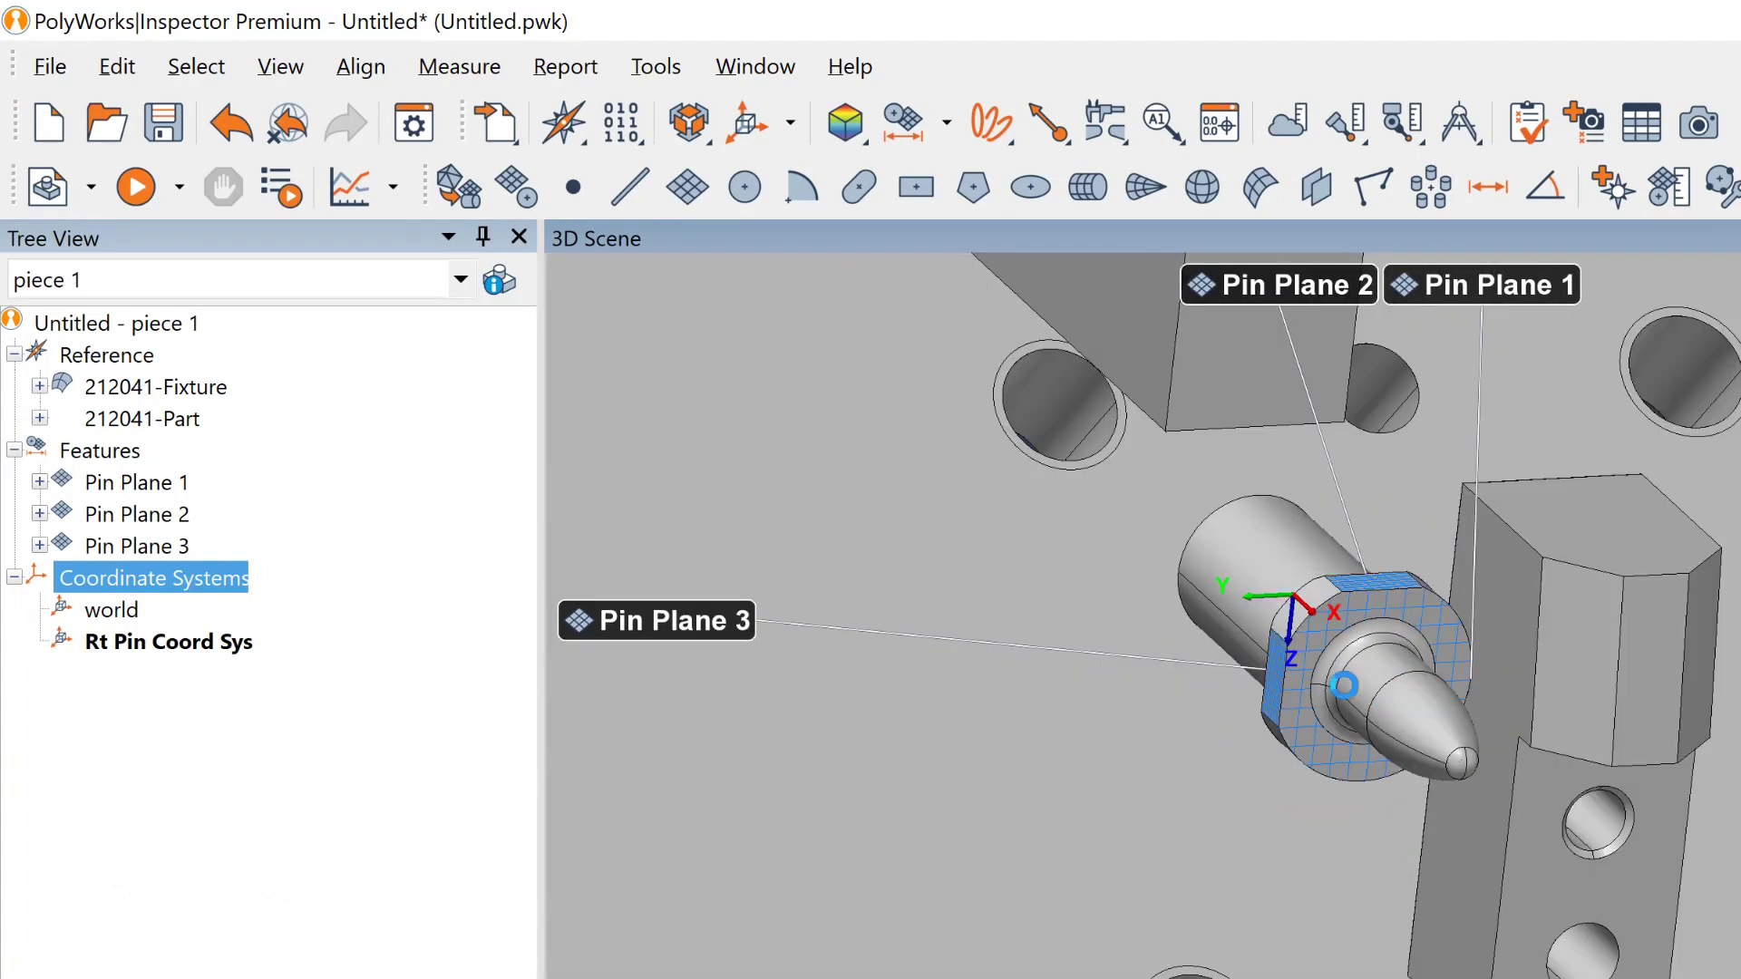
pyautogui.moveTo(1355, 685); pyautogui.dragTo(1387, 806, button='middle')
pyautogui.moveTo(1404, 805)
pyautogui.mouseDown()
pyautogui.moveTo(1382, 775)
pyautogui.moveTo(1396, 789)
pyautogui.moveTo(1399, 773)
pyautogui.mouseUp()
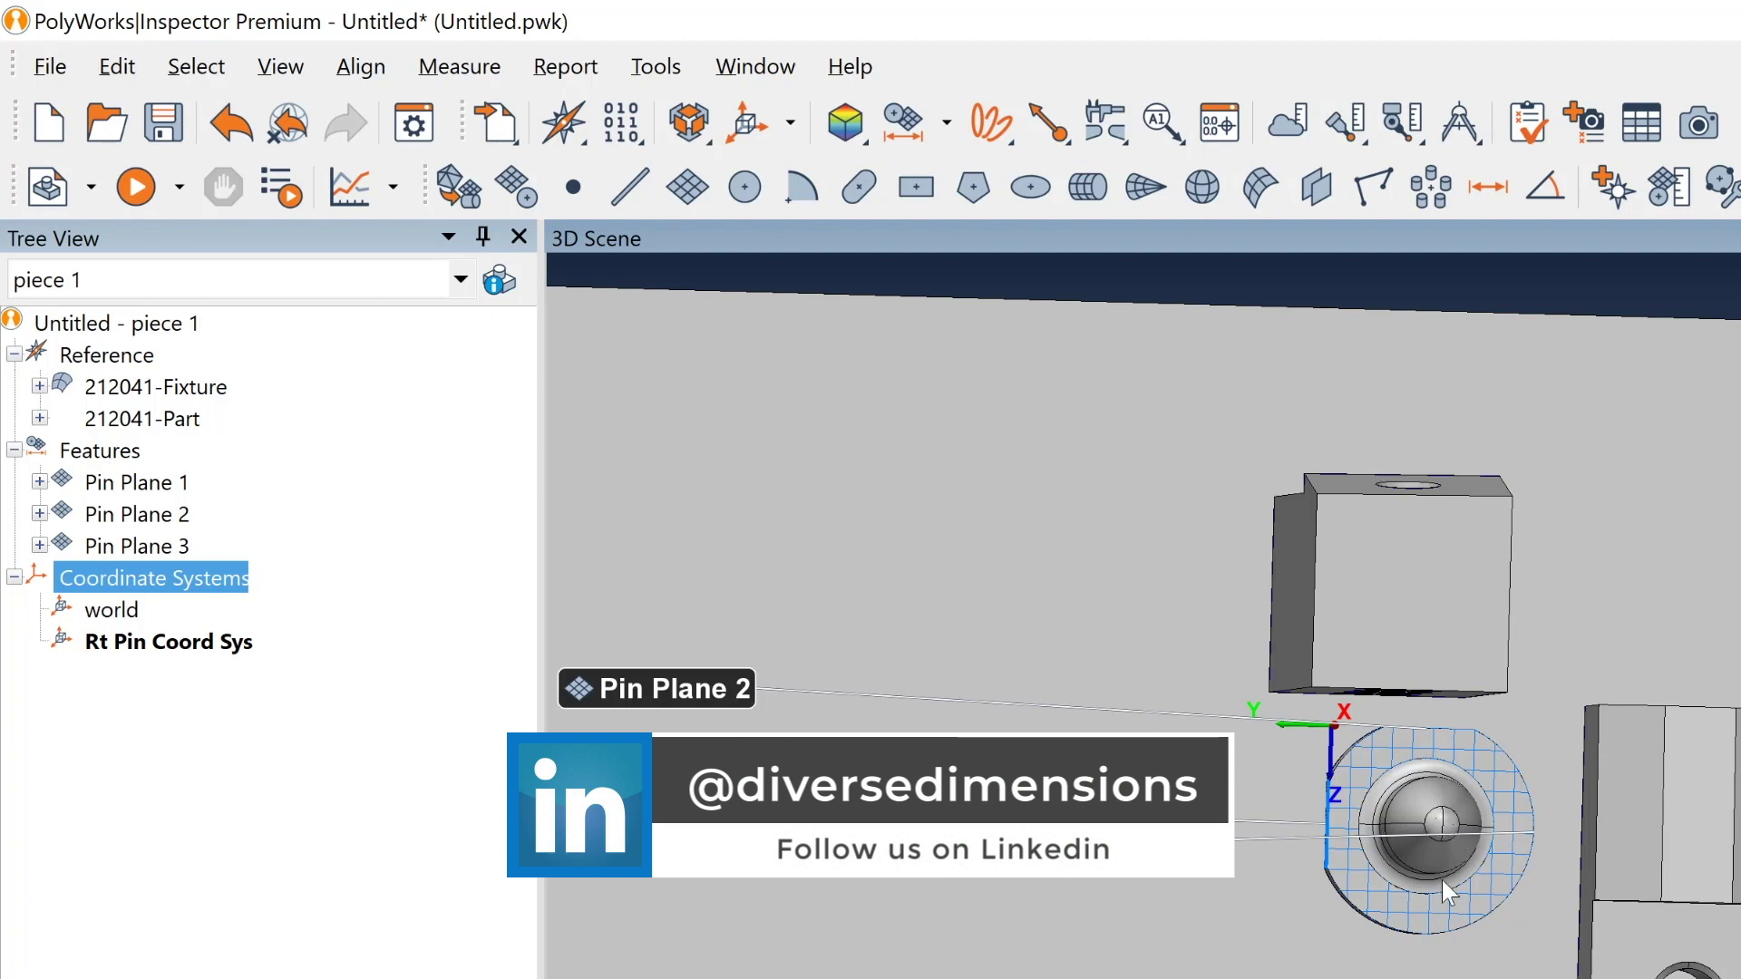
pyautogui.moveTo(1434, 865); pyautogui.dragTo(1429, 829)
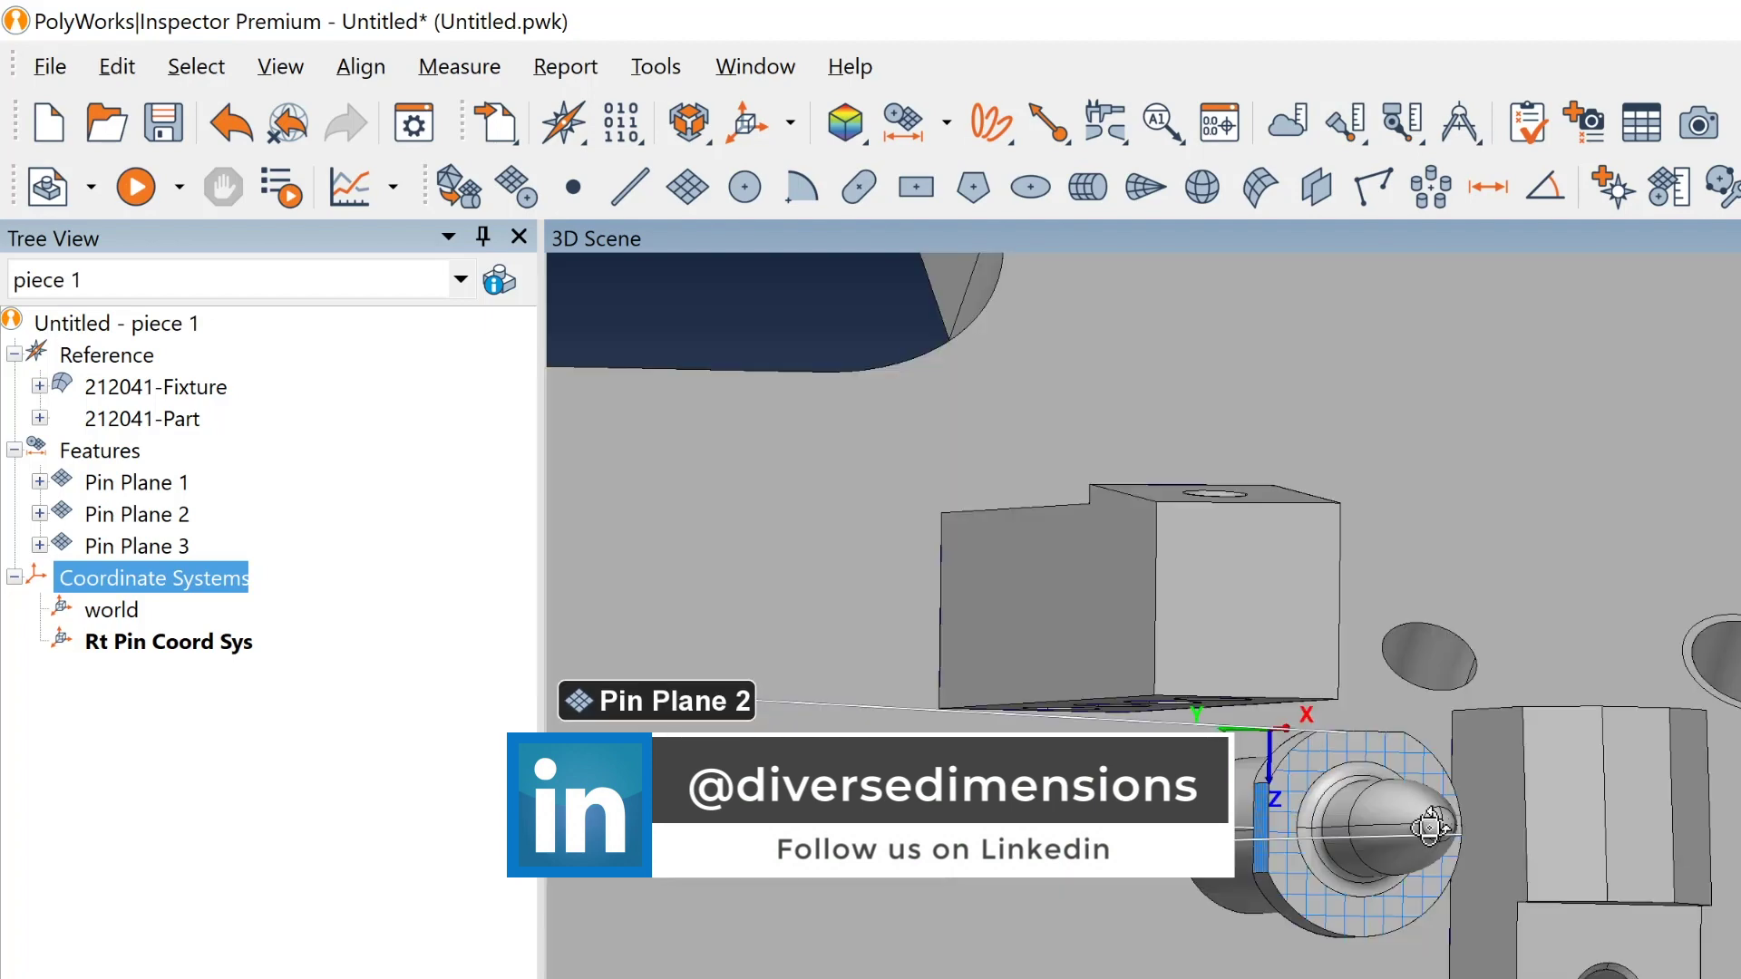